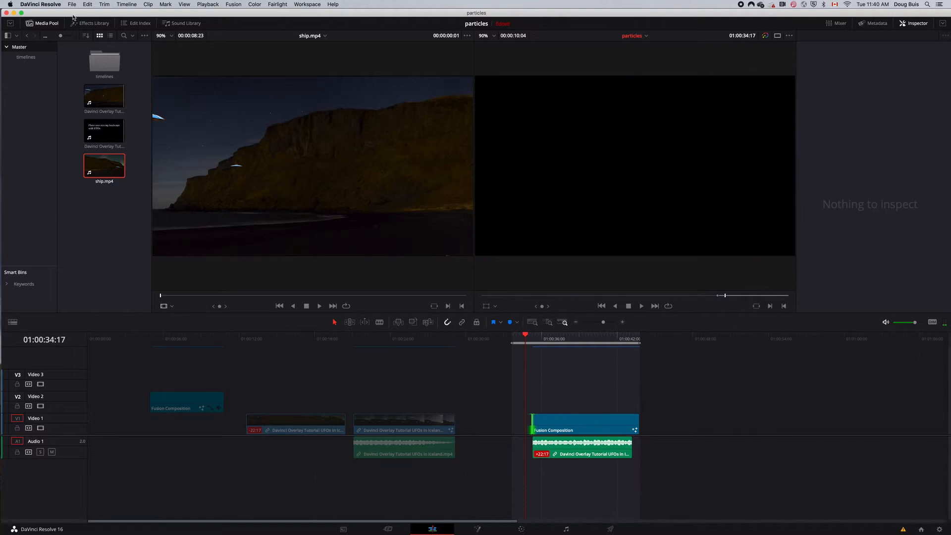
Create a new empty timeline named smokeship.
left_click(72, 5)
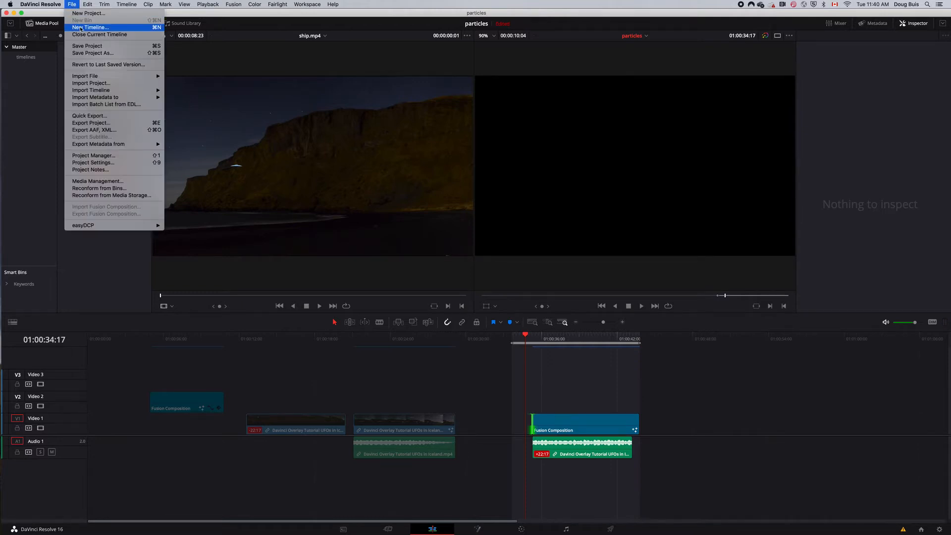
left_click(81, 28)
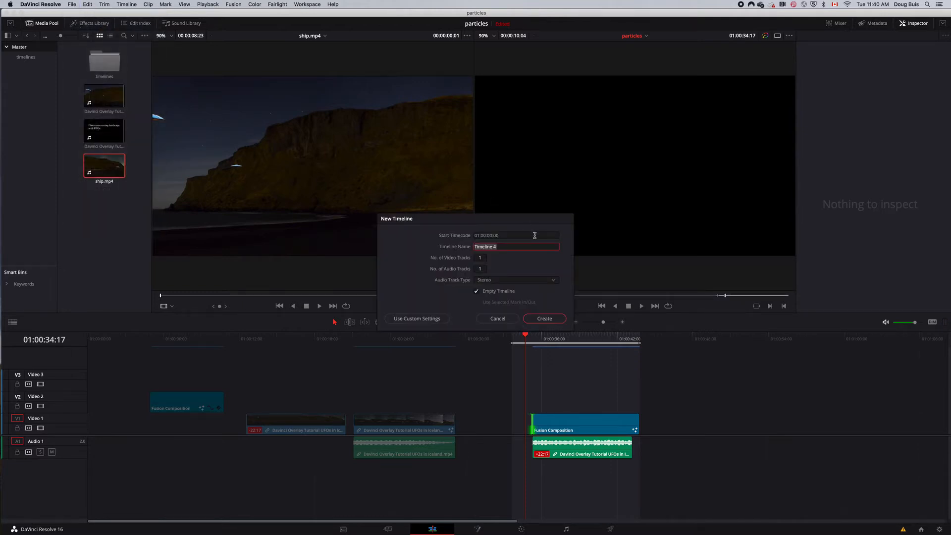
type("smokeship")
key("Return")
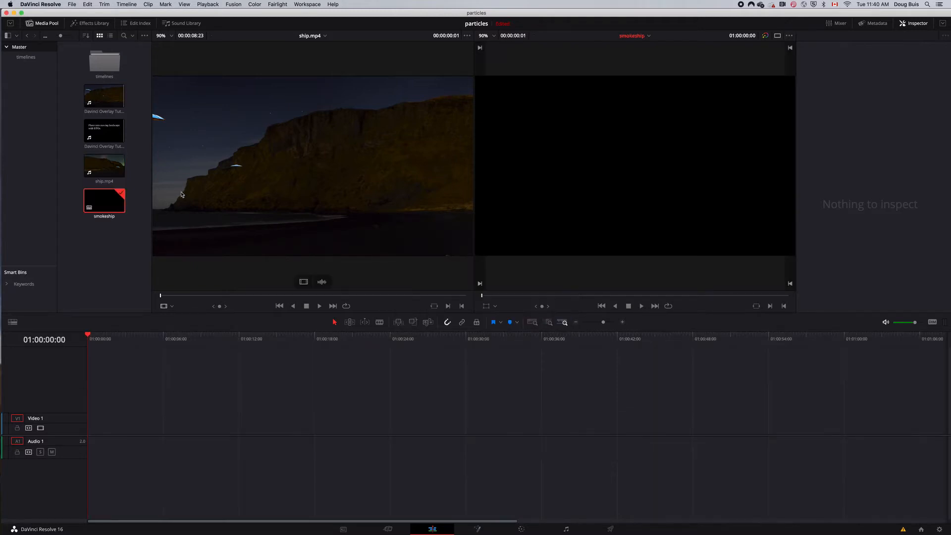
Place a Fusion Composition on Video 1 starting at about 6 seconds and extend its end to about 18:20.
left_click(105, 168)
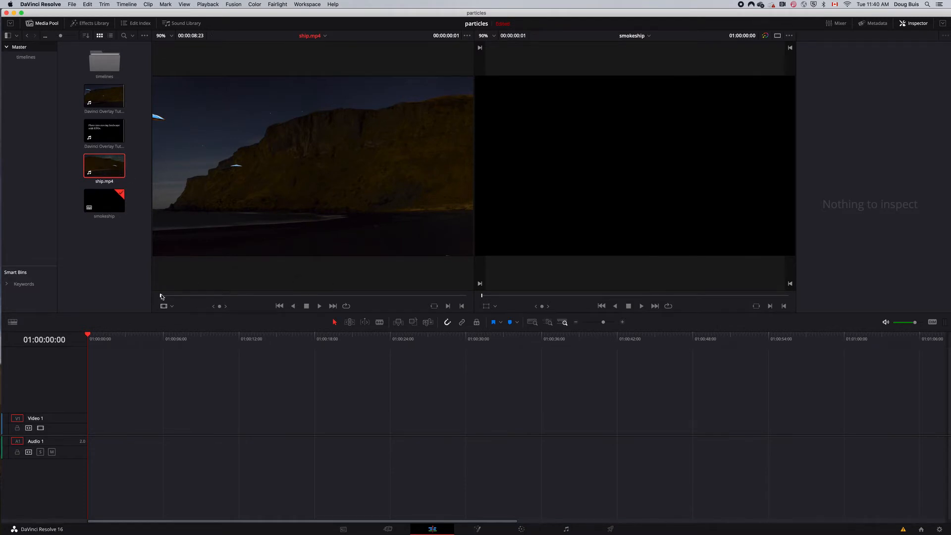
mouse_move(161, 296)
left_mouse_down()
mouse_move(473, 316)
mouse_move(271, 291)
mouse_move(152, 301)
left_mouse_up()
left_click(86, 25)
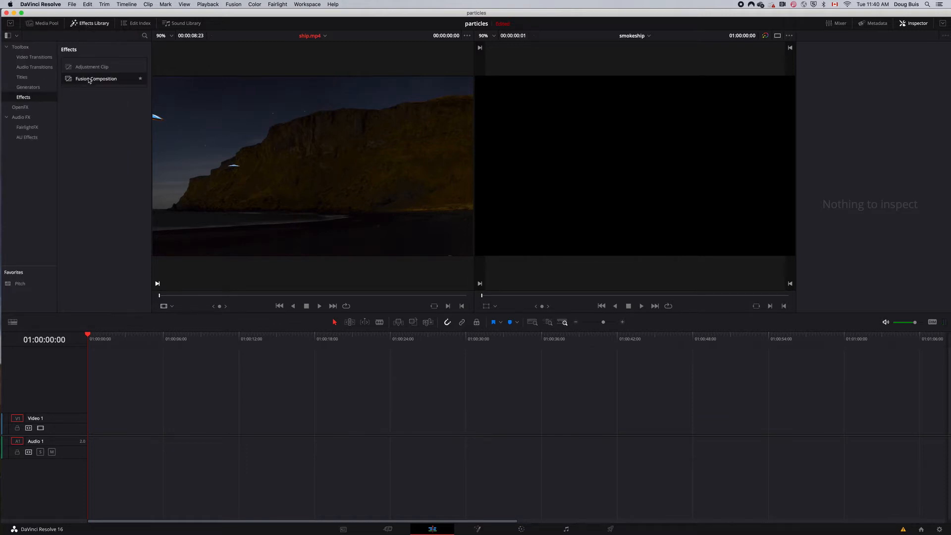
left_click_drag(90, 80, 164, 432)
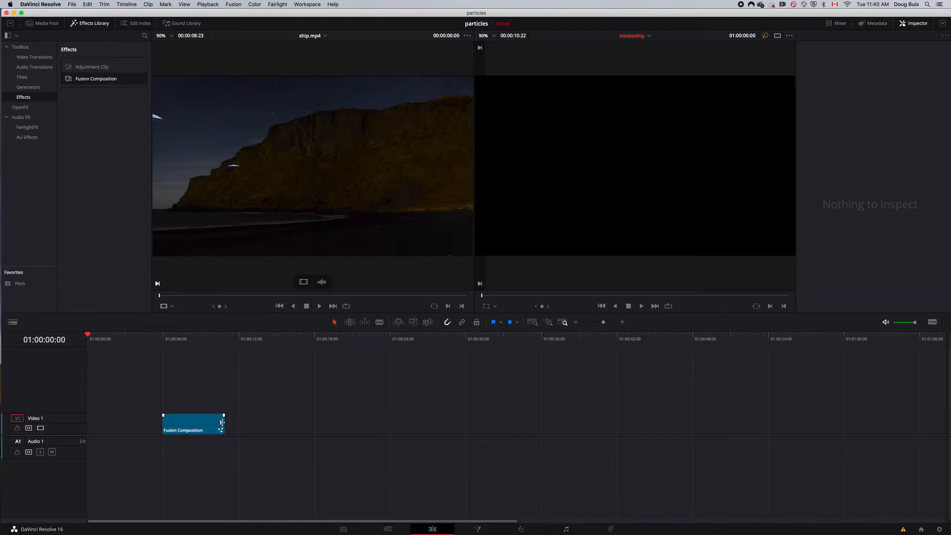
left_click_drag(224, 421, 325, 423)
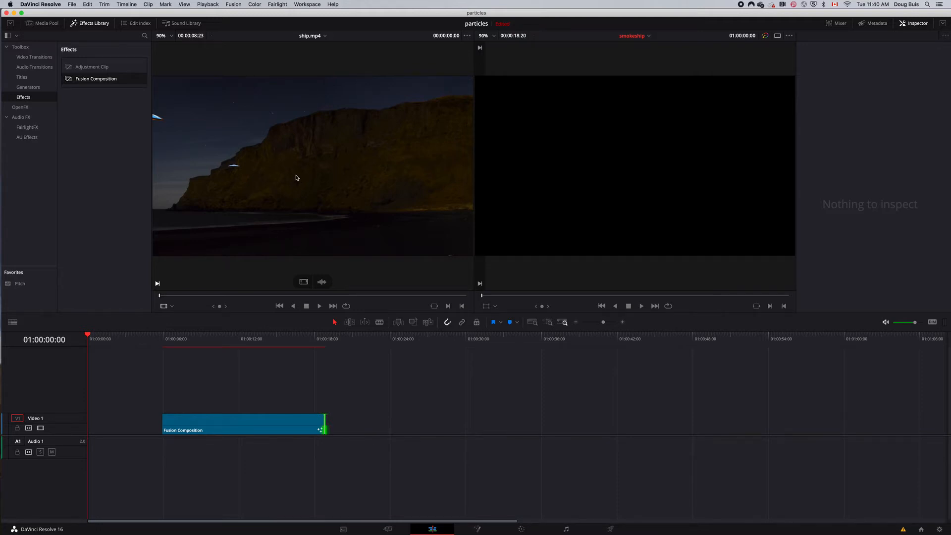
Open the composition in Fusion, make room in front of MediaOut1 and add a Background node connected to it.
left_click(479, 530)
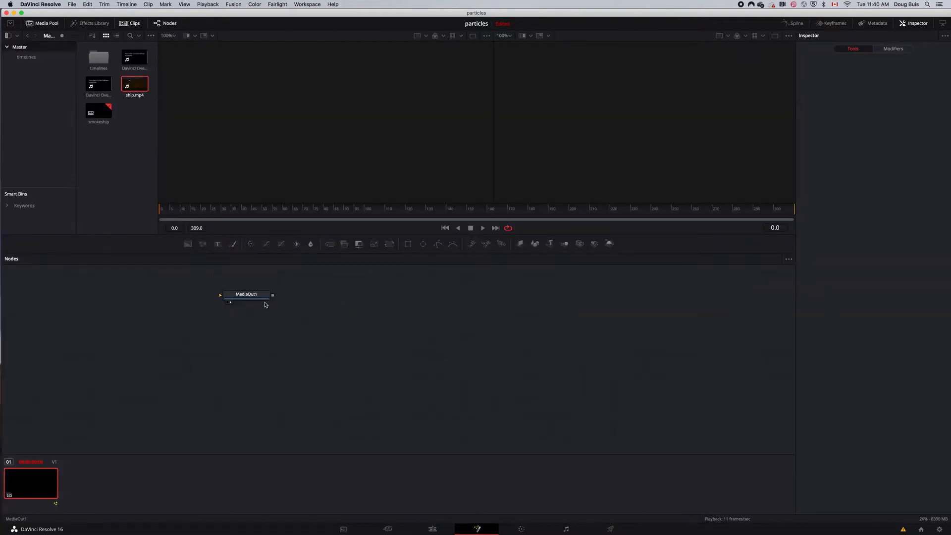
left_click_drag(262, 298, 524, 357)
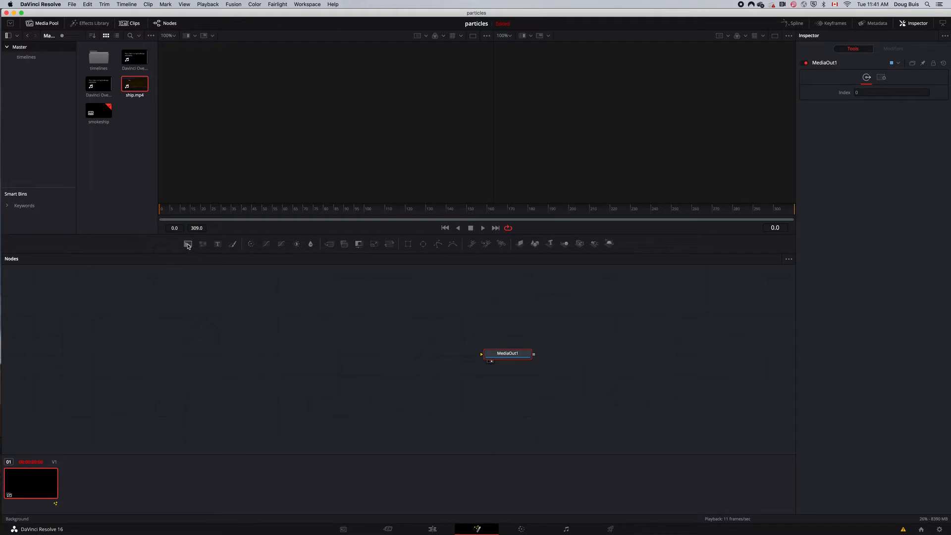
left_click_drag(187, 245, 483, 357)
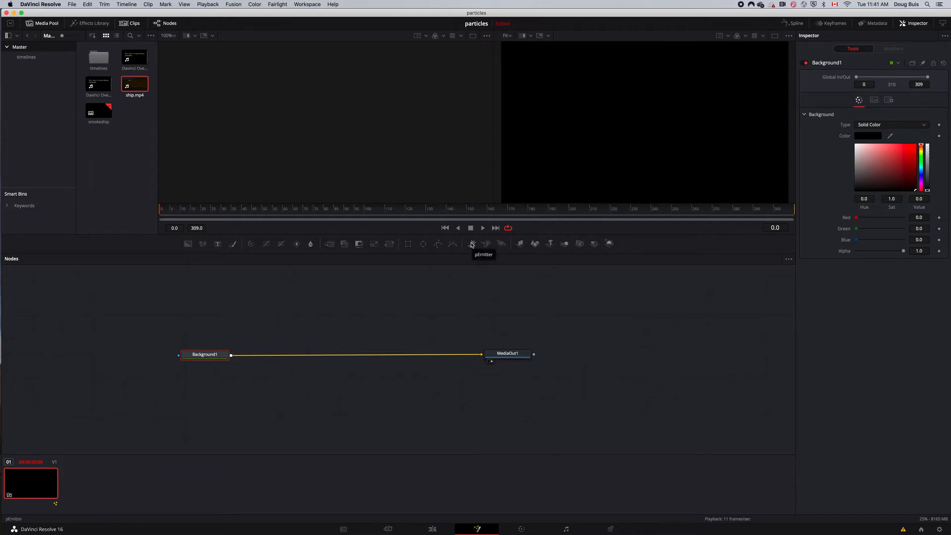
Add a pEmitter and a pRender node above the background connection and set the pRender output mode to 2D.
left_click_drag(472, 245, 320, 299)
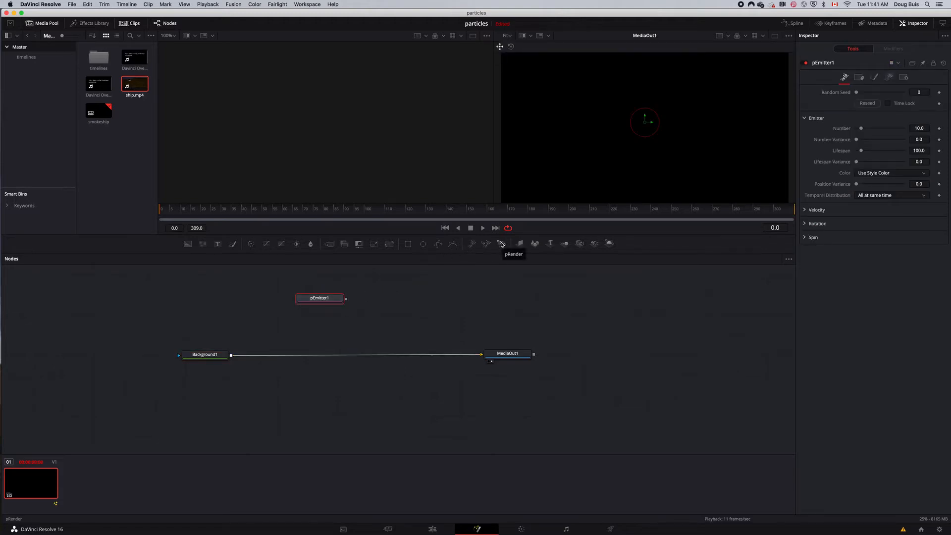
left_click_drag(502, 244, 439, 299)
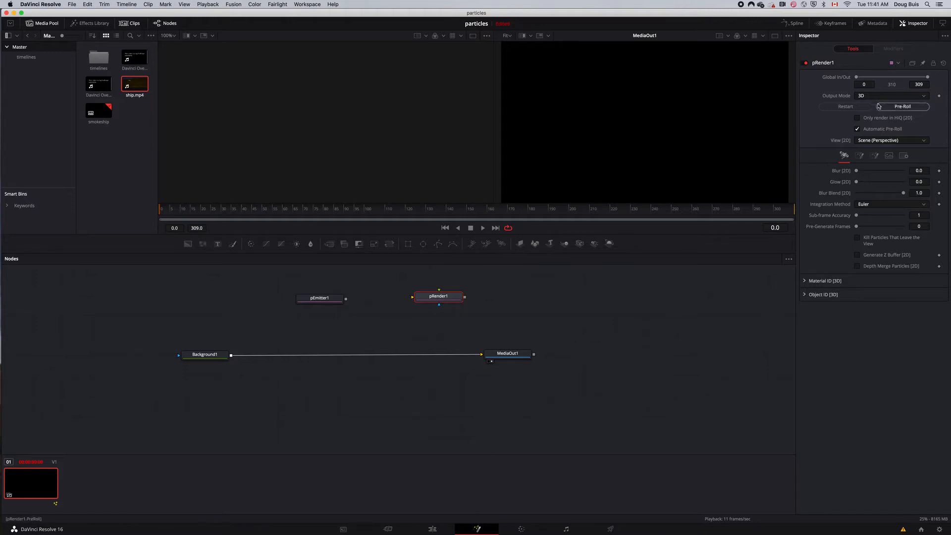
left_click(924, 97)
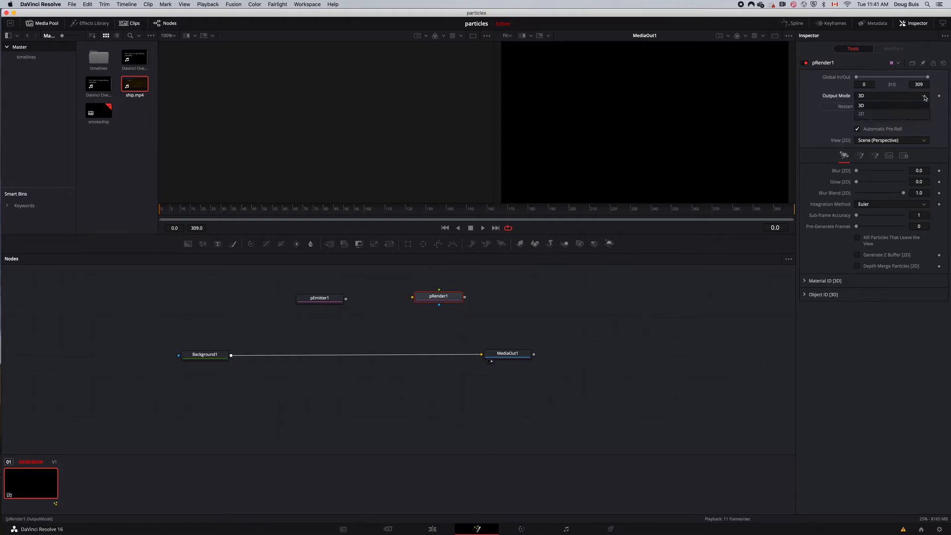
left_click(881, 118)
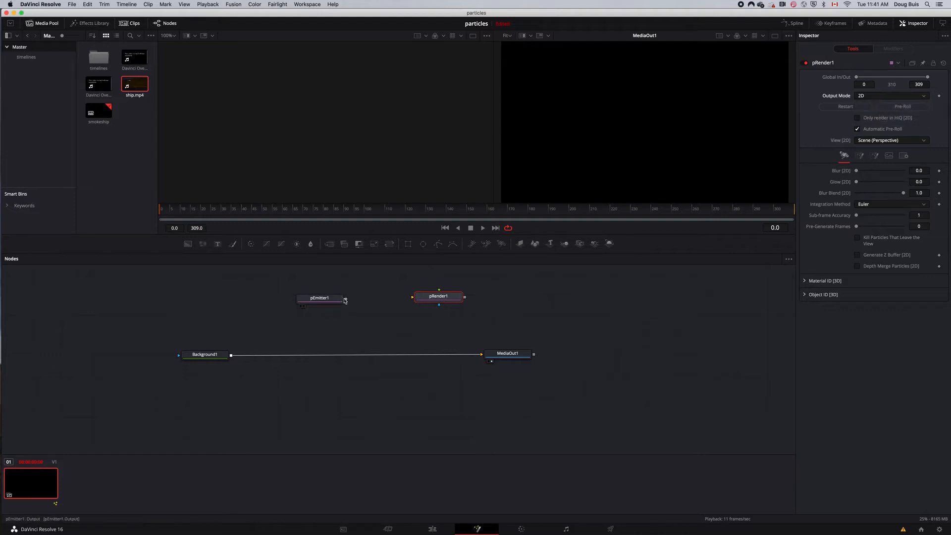
Connect pEmitter1 to pRender1, merge its render over Background1, and rearrange MediaOut1 below the merge and Background1 below the emitter.
left_click_drag(346, 301, 231, 357)
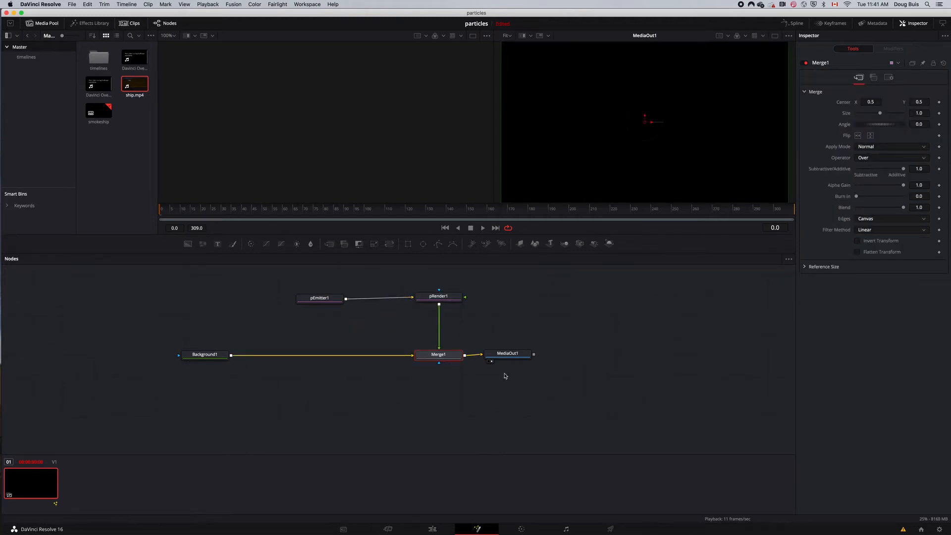
left_click_drag(521, 358, 451, 424)
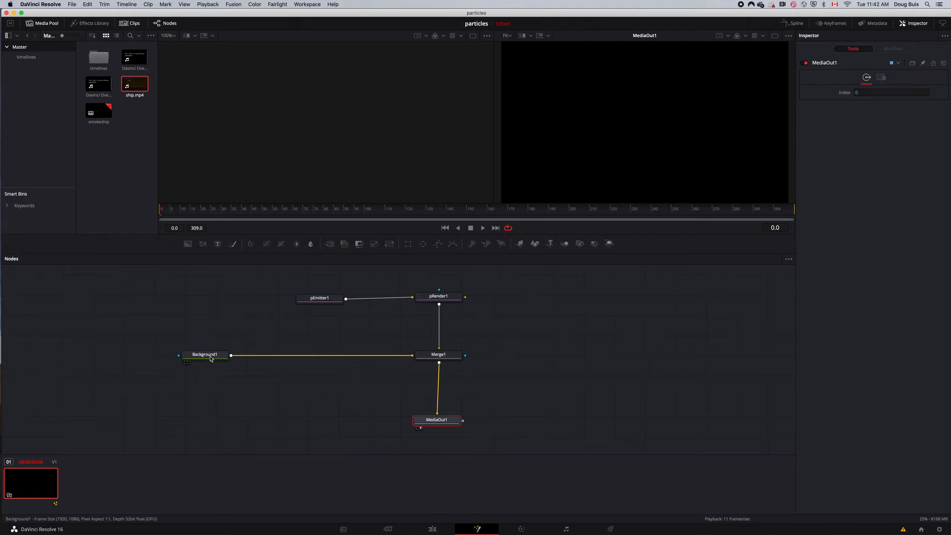
left_click_drag(210, 359, 327, 400)
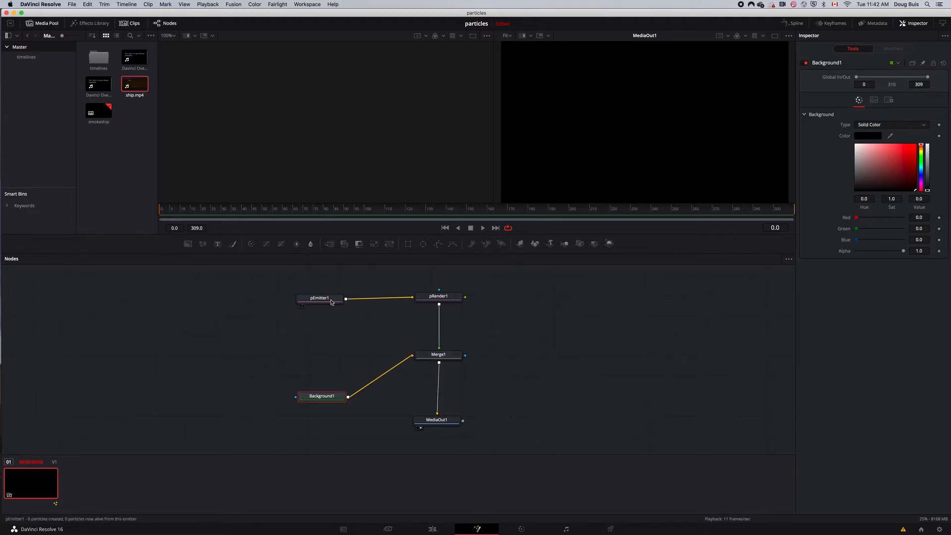
Set pEmitter1's random seed to 787, number to 2.4, number variance to 19.7, lifespan to 291 and lifespan variance to 24.4.
left_click(331, 301)
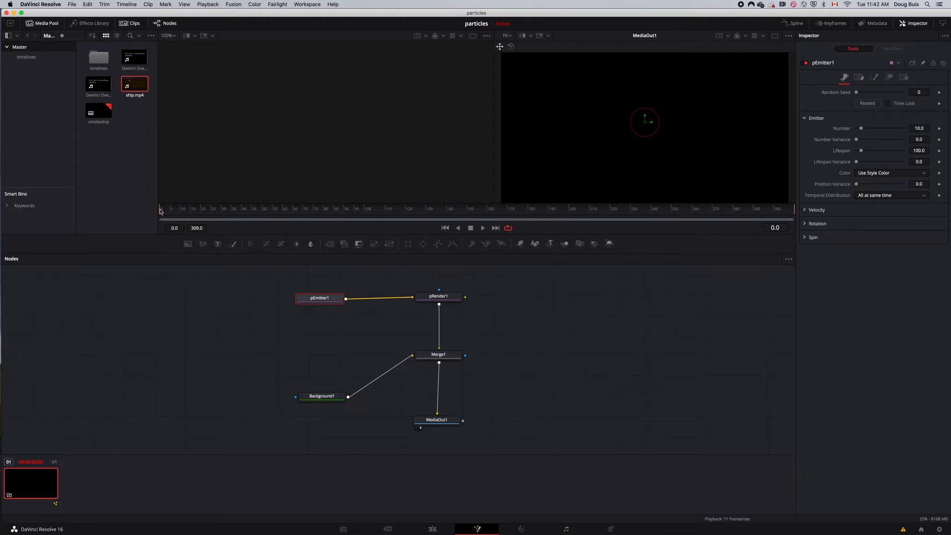
left_click_drag(163, 212, 526, 227)
left_click_drag(674, 226, 174, 222)
left_click_drag(863, 130, 862, 131)
left_click_drag(858, 93, 893, 93)
left_click_drag(857, 140, 864, 141)
left_click_drag(862, 152, 868, 153)
left_click_drag(856, 162, 869, 164)
Replace the Background1 node with the ship.mp4 clip and play the composite up to frame 222.
left_click_drag(134, 87, 323, 403)
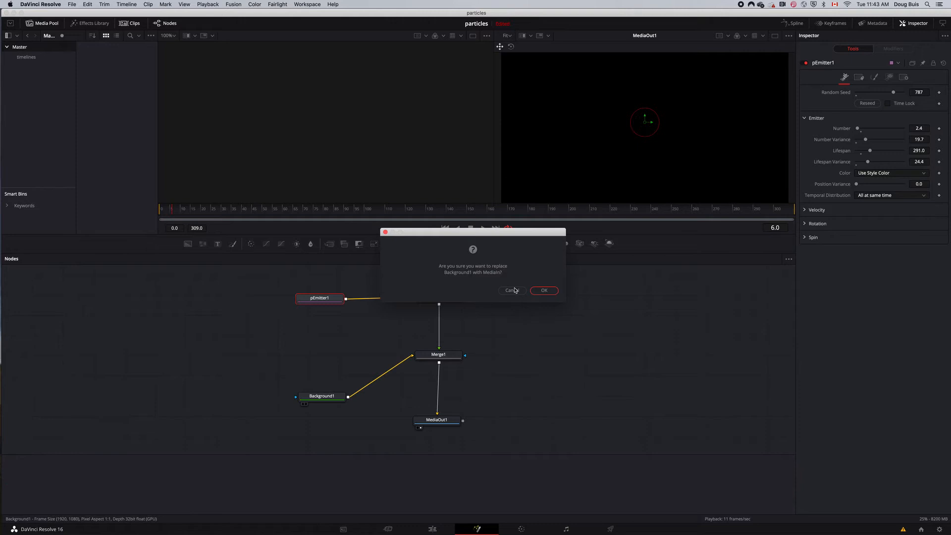
left_click(544, 291)
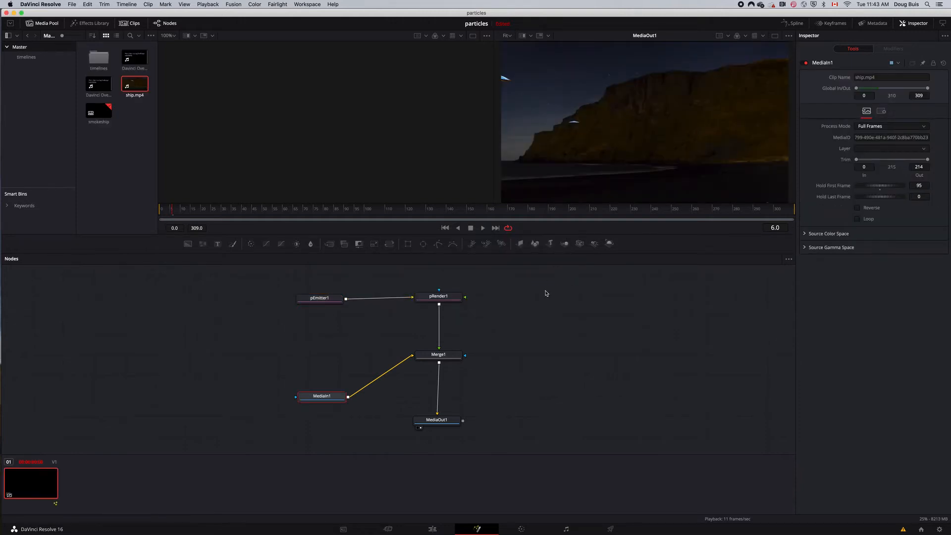
left_click_drag(174, 212, 266, 215)
key("space")
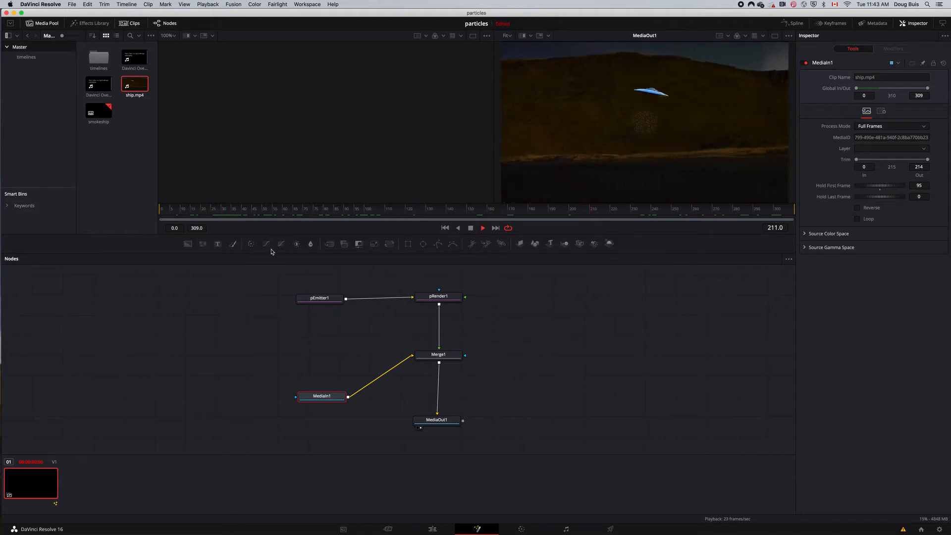
key("space")
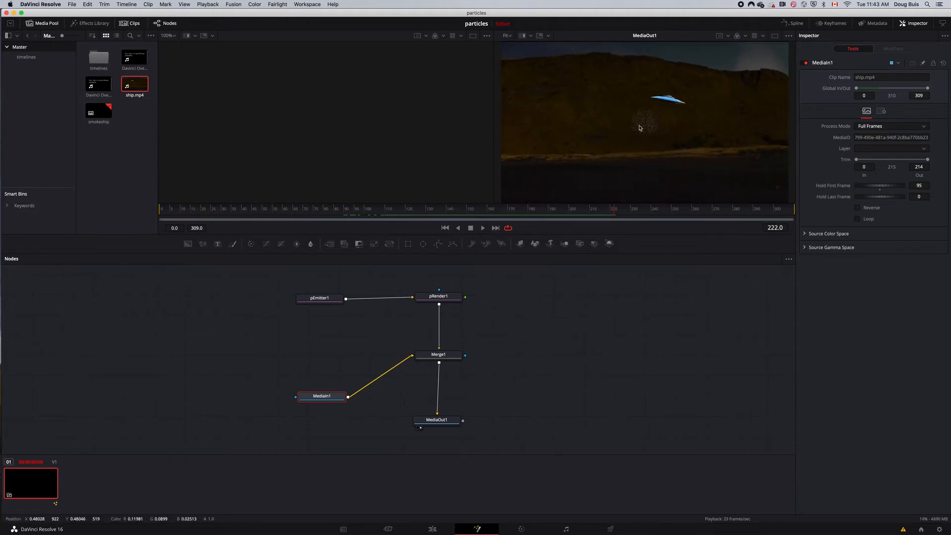
Set pEmitter1's particle style to Blob with a noise of 0.528.
left_click(439, 296)
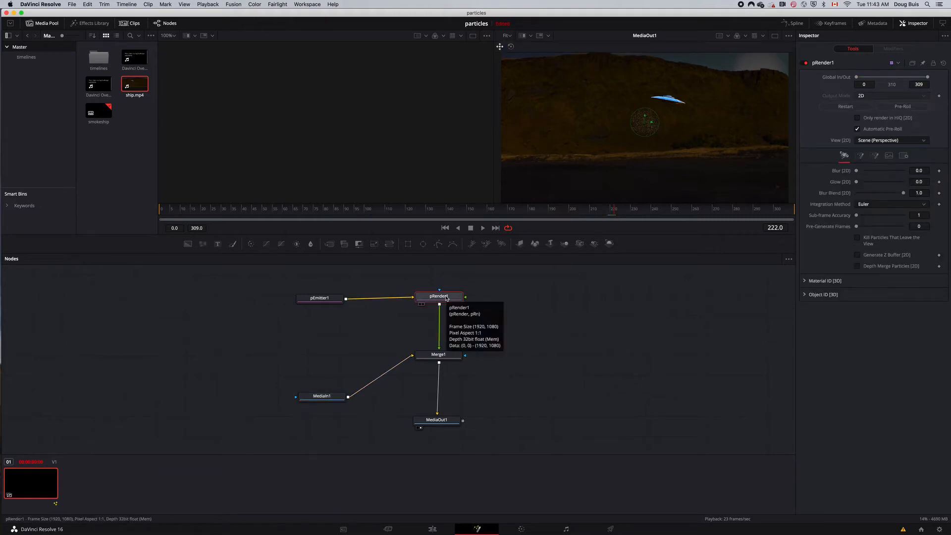
left_click(319, 298)
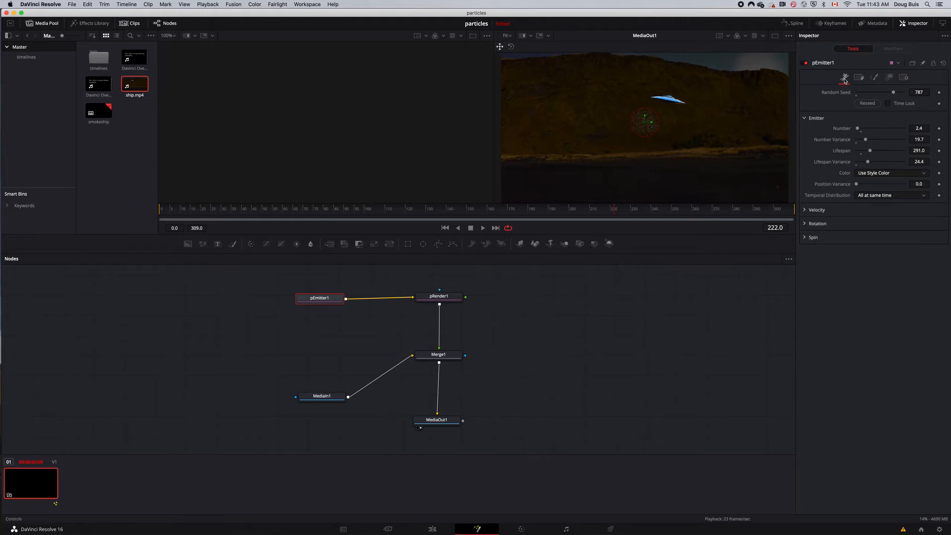
left_click(875, 78)
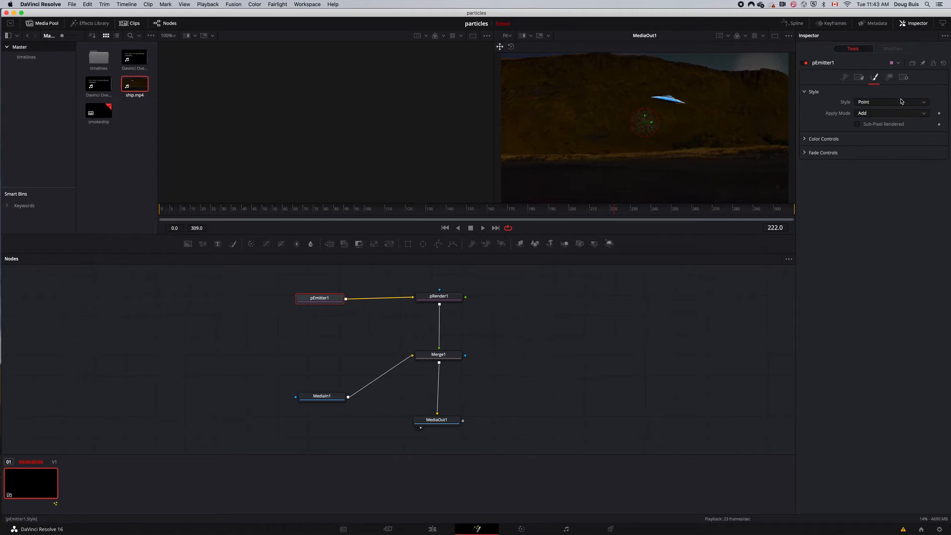
left_click(925, 103)
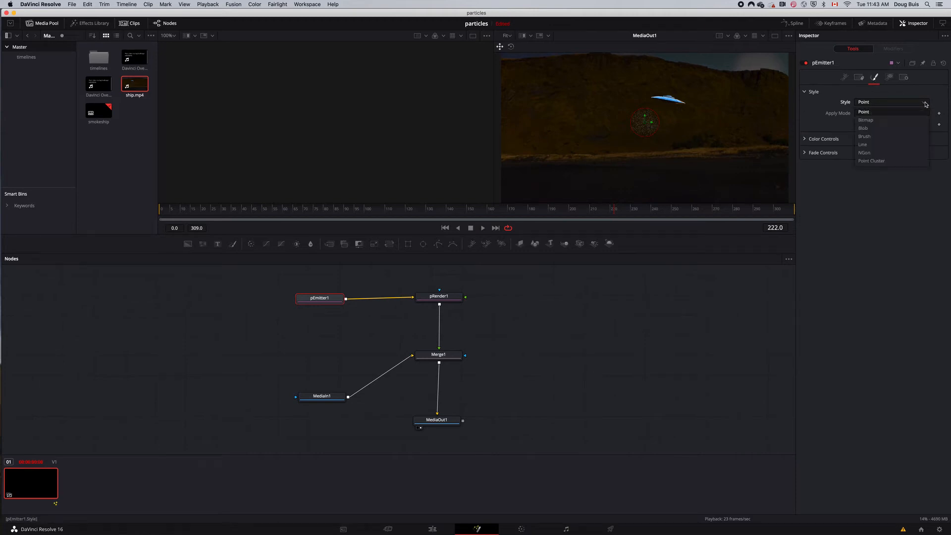
left_click(869, 124)
left_click_drag(859, 115, 881, 115)
Set the particle size to 0.3031, variance 0.1654, size to velocity 0.008 and Z scale 0.252, and arch the size-over-life curve upward.
left_click(804, 143)
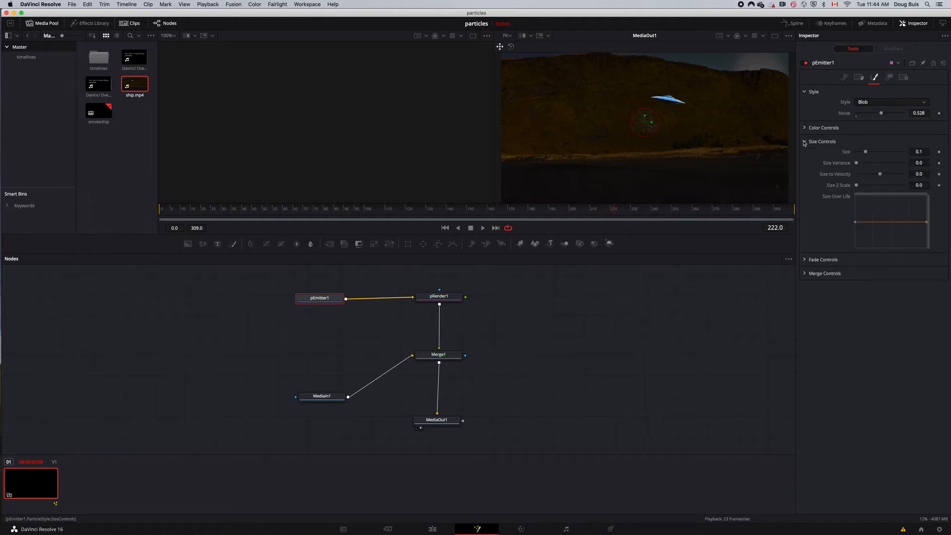
left_click_drag(867, 153, 863, 187)
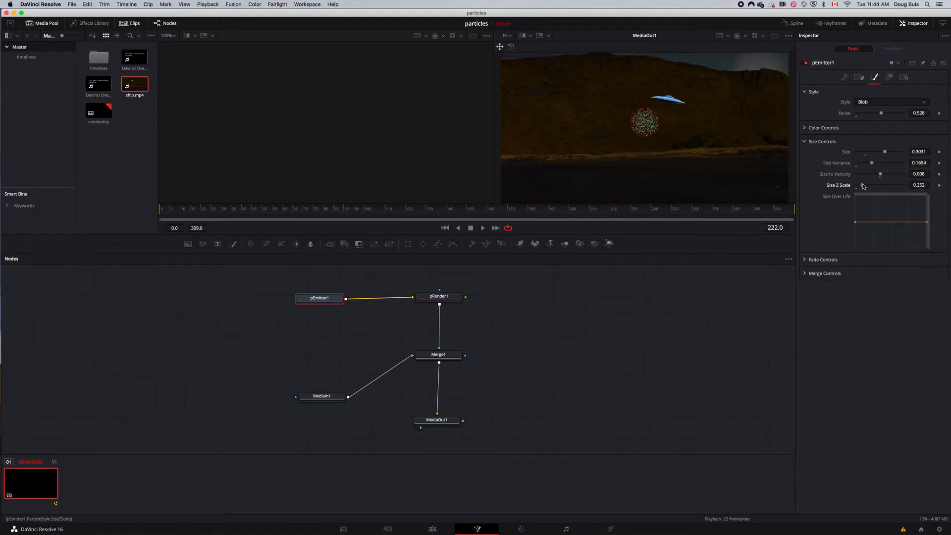
left_click(868, 223)
left_click_drag(886, 222, 920, 221)
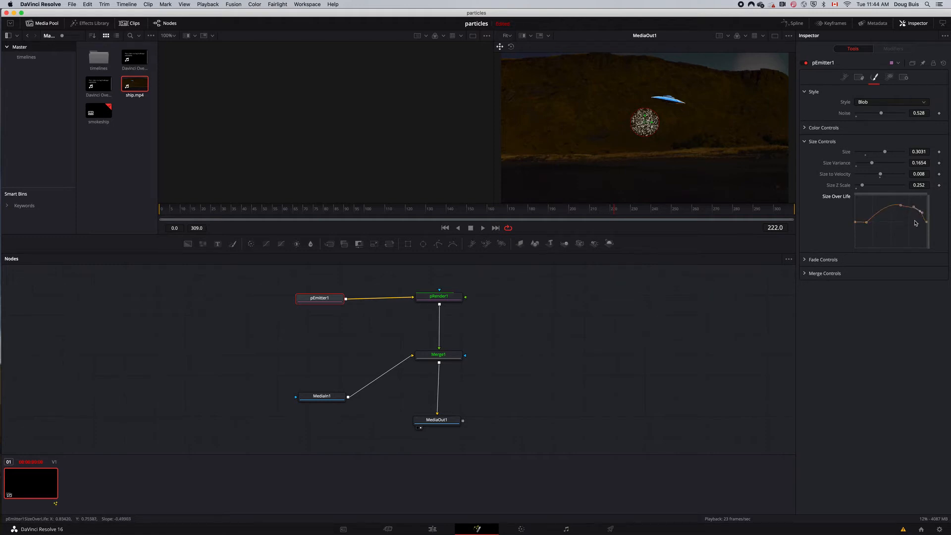
left_click(805, 142)
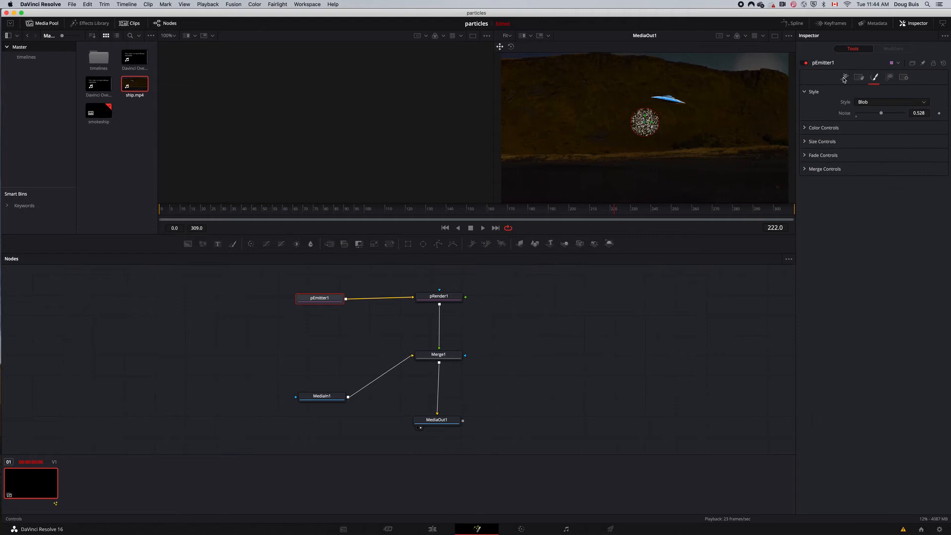
Color the particles light green with hue 0.312, saturation 0.343 and value 0.961, and widen their red variance.
left_click(805, 128)
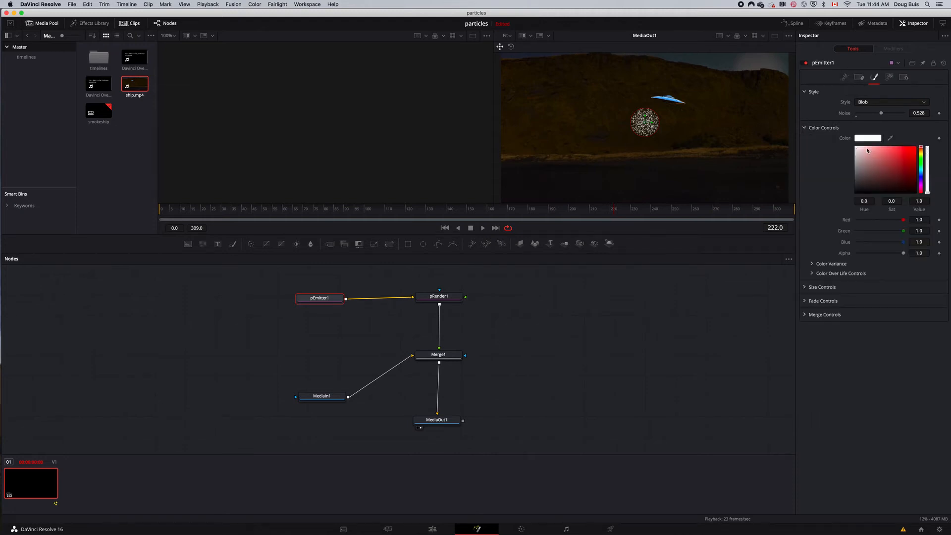
left_click(922, 162)
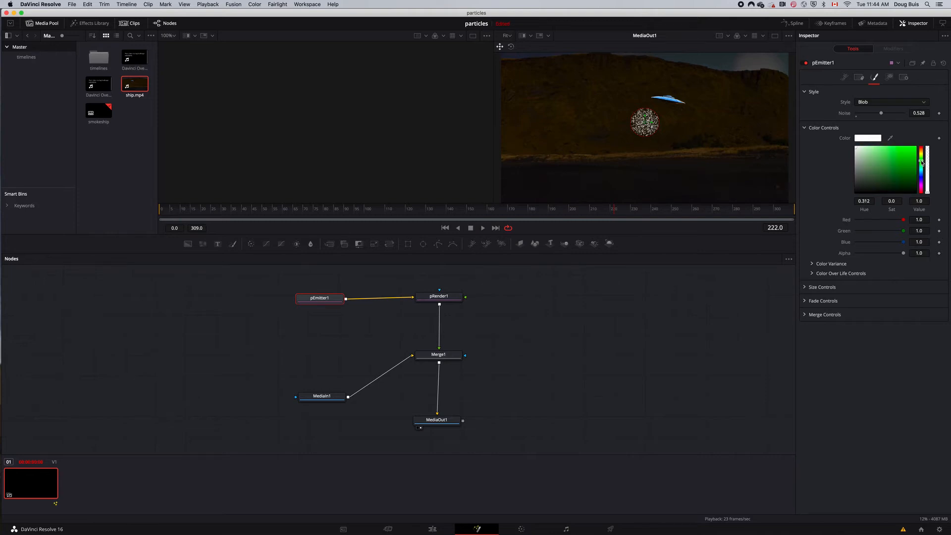
left_click(876, 149)
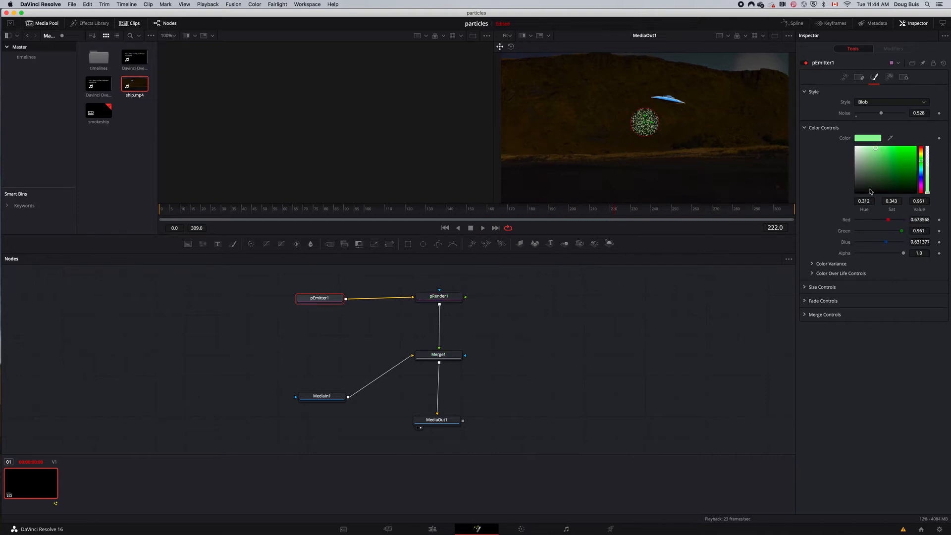
left_click(813, 265)
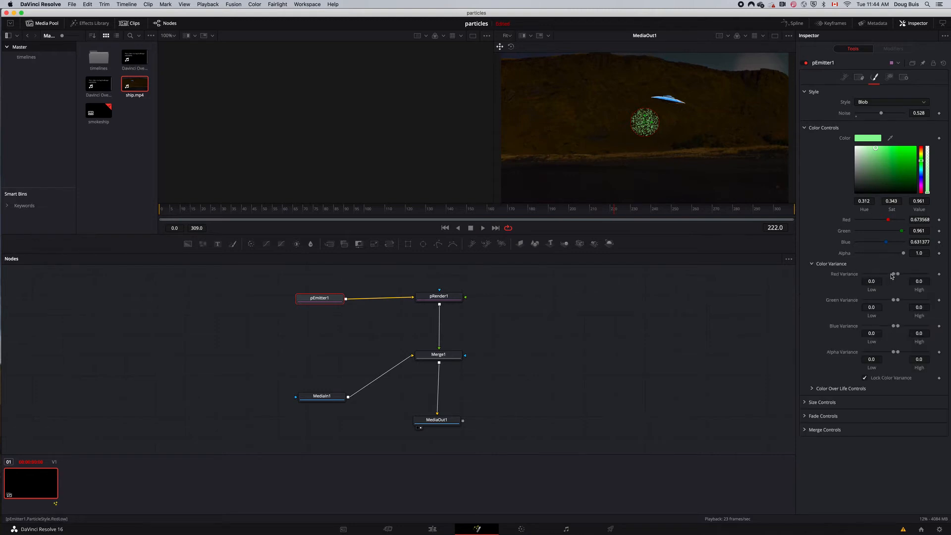
mouse_move(893, 275)
left_mouse_down()
mouse_move(882, 275)
mouse_move(905, 275)
left_mouse_up()
left_click(828, 128)
left_click(837, 93)
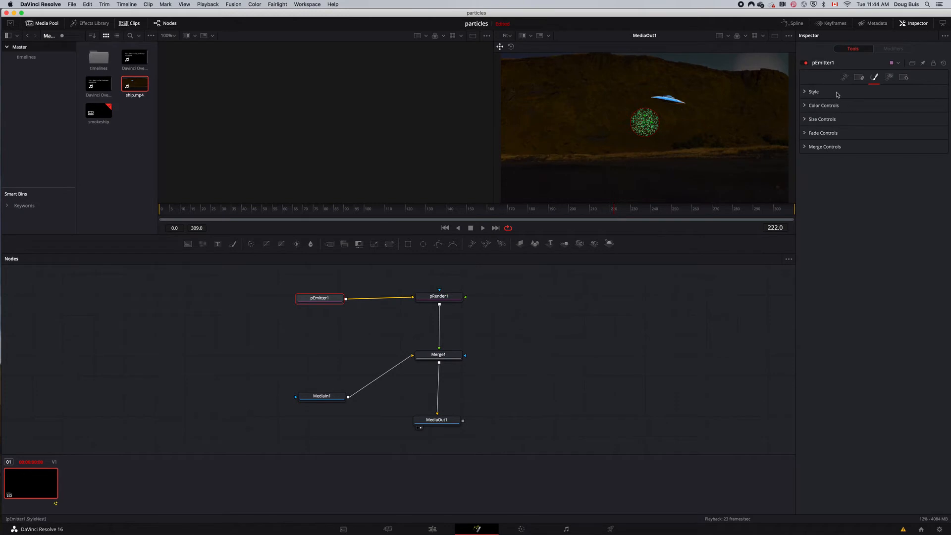
Set pEmitter1's velocity to 0.102, angle to 177.4 and angle variance to 28.7, and scrub to frame 99.
left_click(844, 78)
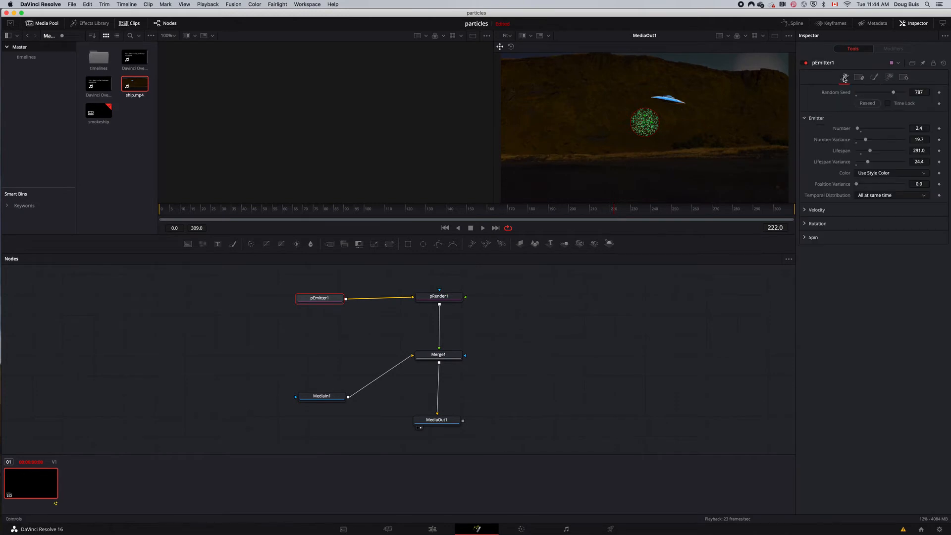
left_click(806, 212)
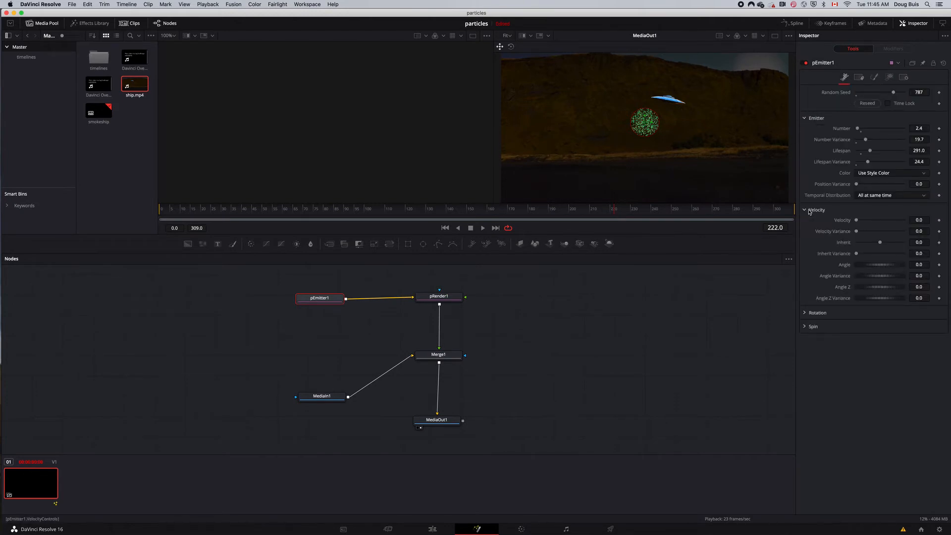
left_click_drag(857, 223, 861, 223)
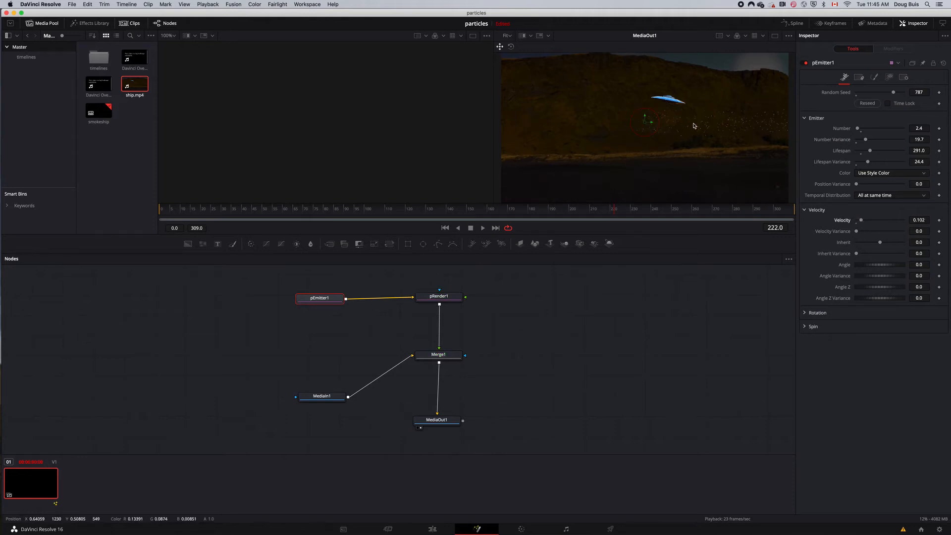
left_click_drag(615, 212, 252, 214)
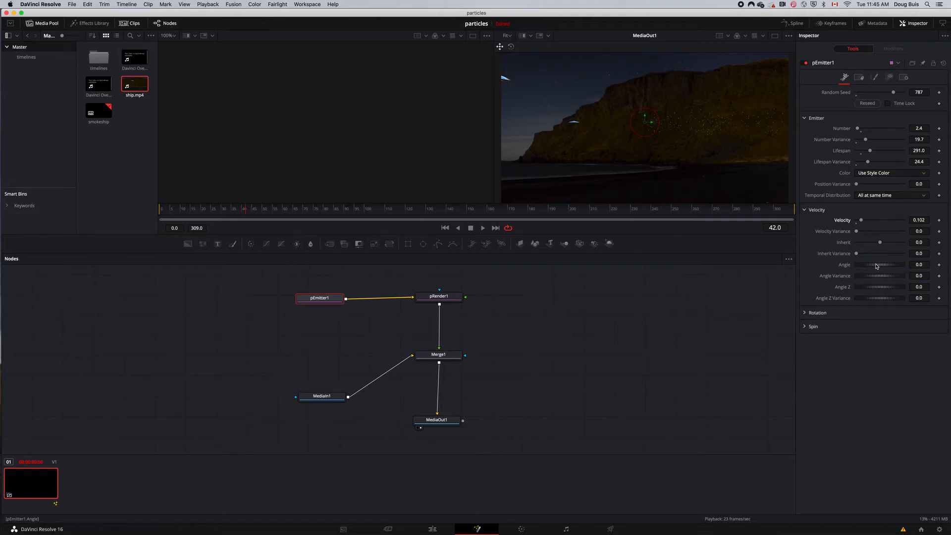
left_click_drag(882, 266, 897, 266)
left_click_drag(875, 279, 881, 279)
left_click_drag(261, 214, 364, 222)
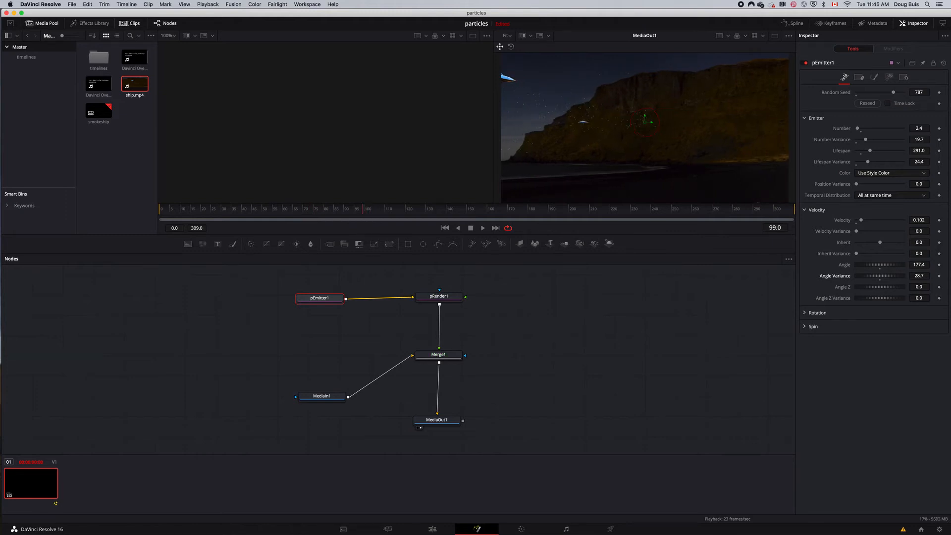
At frame 5, set the spherical emitter region's size to 0.055, move it behind the ship, and keyframe its size and X, Y and Z offsets.
left_click(890, 78)
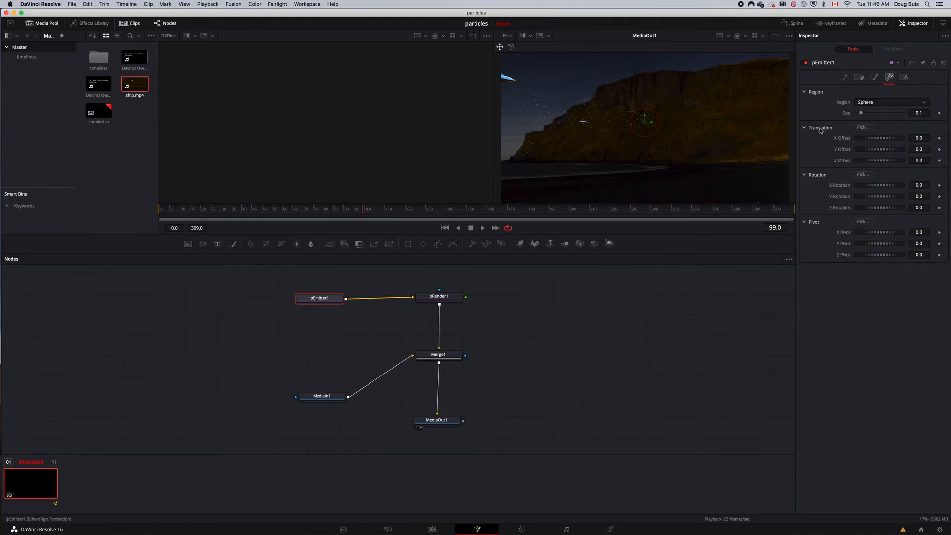
left_click_drag(362, 210, 169, 220)
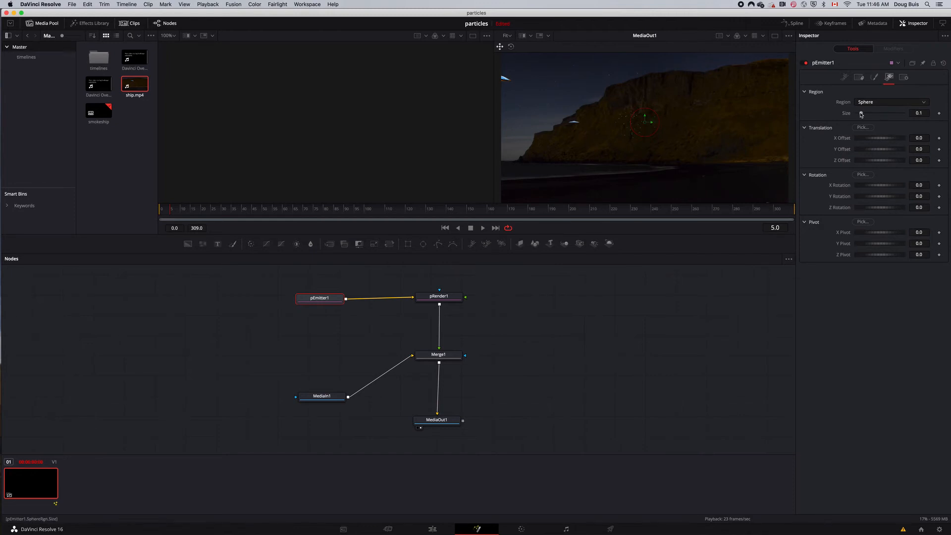
left_click_drag(860, 115, 859, 115)
left_click_drag(638, 121, 494, 78)
left_click(939, 139)
left_click(939, 149)
left_click(940, 160)
left_click(939, 113)
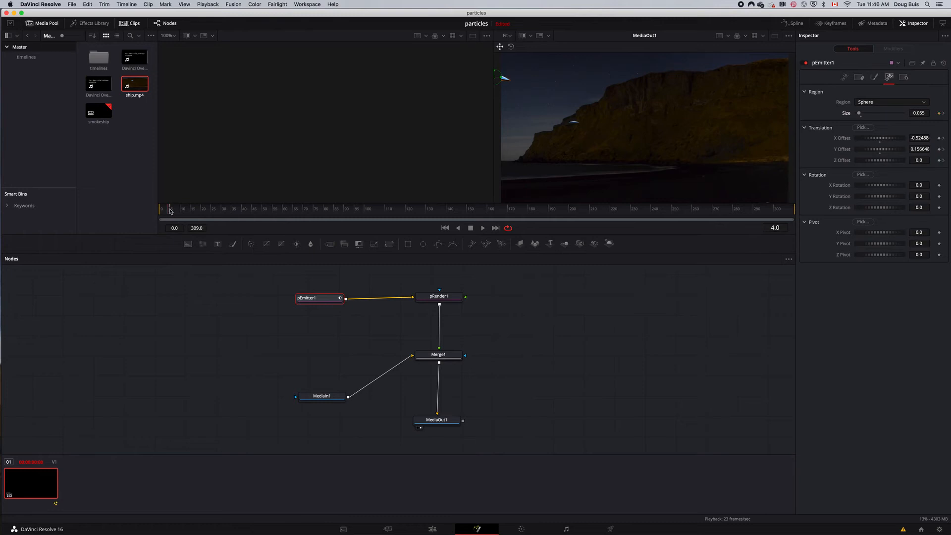
Reposition the emitter at the ship's tail at frames 119 and 227, reaching offsets of about X 0.045 and Y 0.077 at frame 227.
left_click_drag(170, 211, 405, 221)
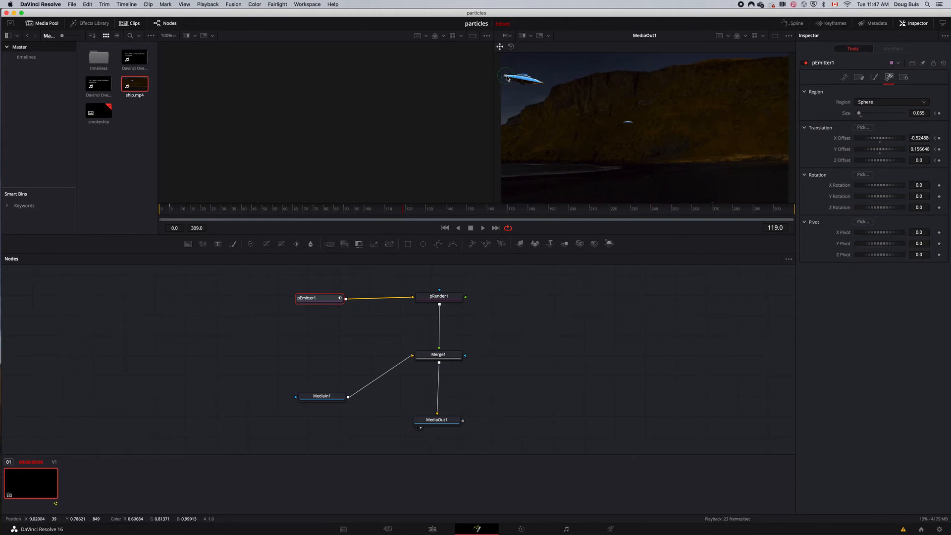
left_click(615, 209)
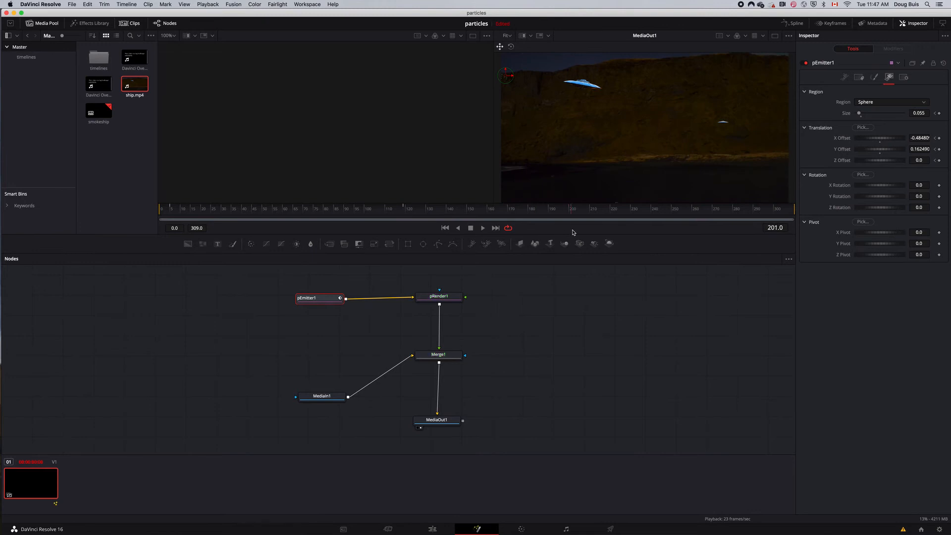
left_click_drag(627, 228, 624, 227)
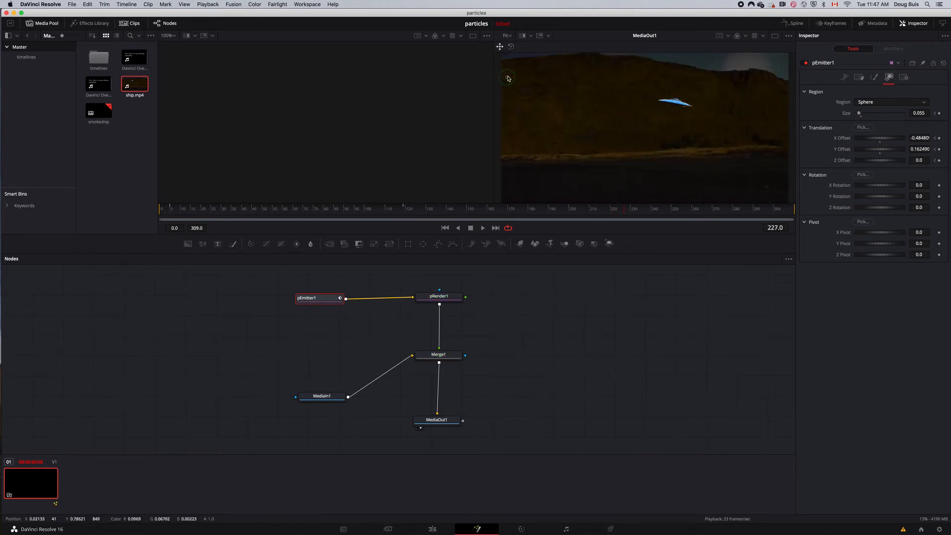
left_click_drag(506, 76, 659, 102)
Reposition the emitter at the ship's tail at frames 297 and 309, and fine-tune its X and Y offsets at frame 309.
left_click_drag(624, 218, 769, 218)
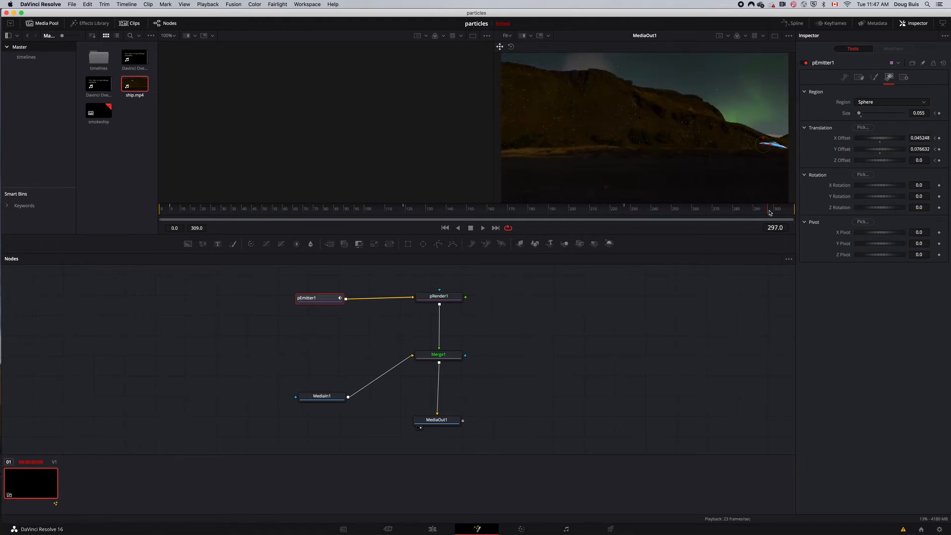
left_click_drag(770, 211, 793, 211)
left_click_drag(764, 146, 778, 152)
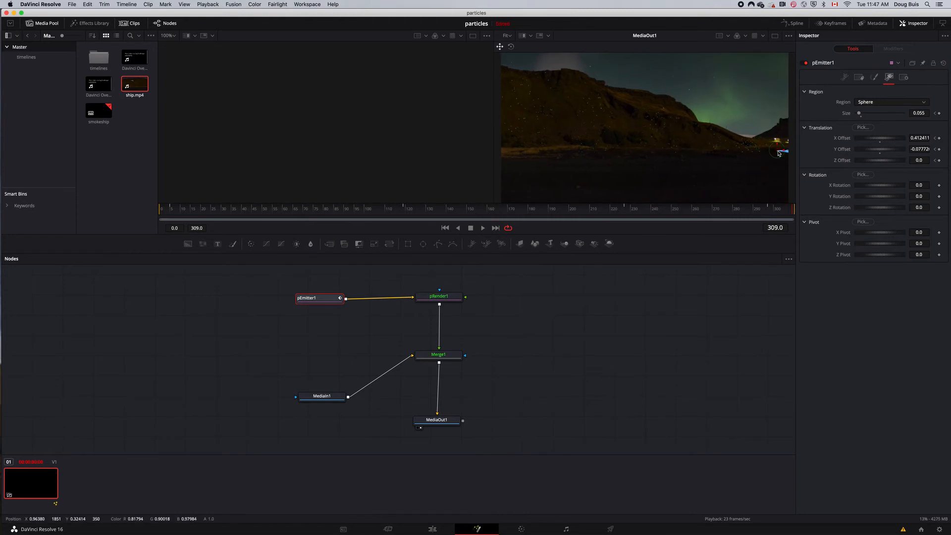
left_click(876, 141)
left_click_drag(876, 140, 879, 153)
Play the composite from frame 7 to check how the emitter follows the ship.
left_click_drag(793, 214, 174, 215)
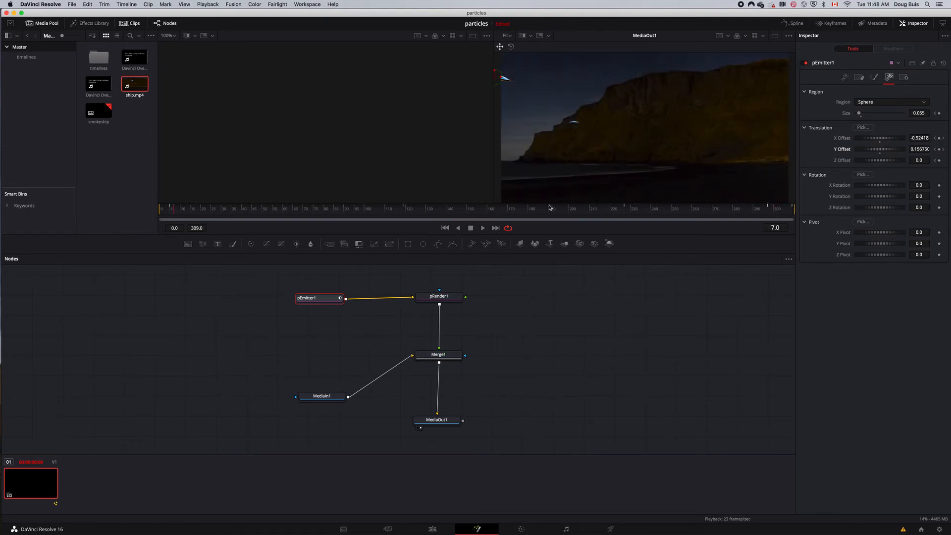
key("space")
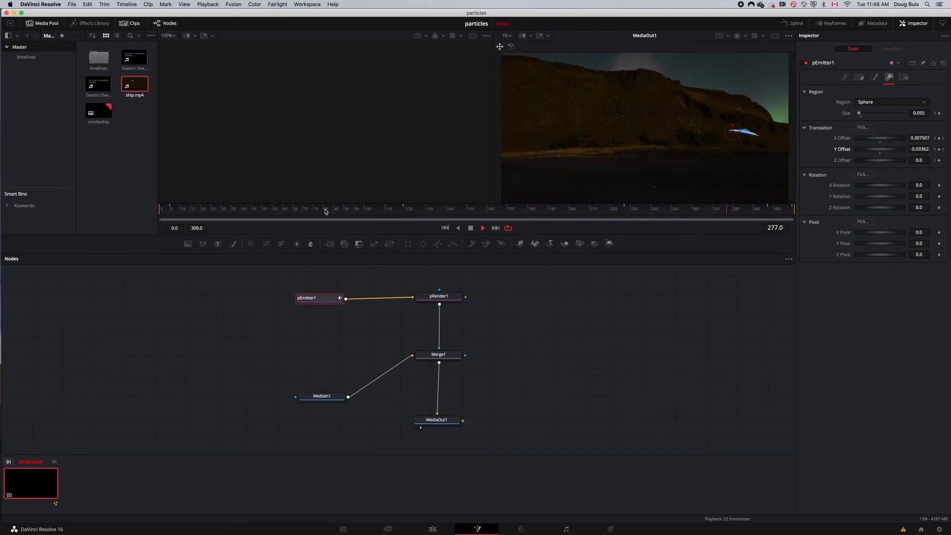
key("space")
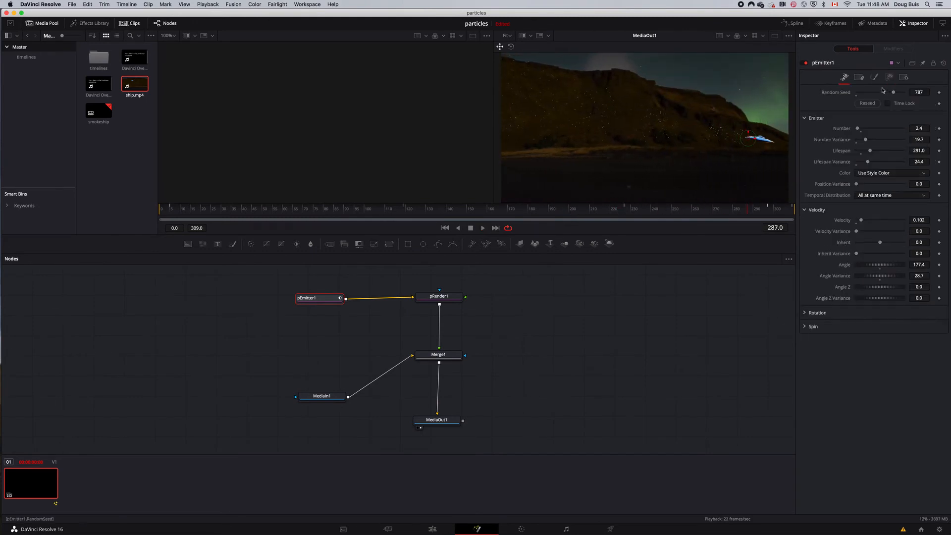
Increase pEmitter1's particle size and adjust its size to velocity and Z scale.
left_click(874, 77)
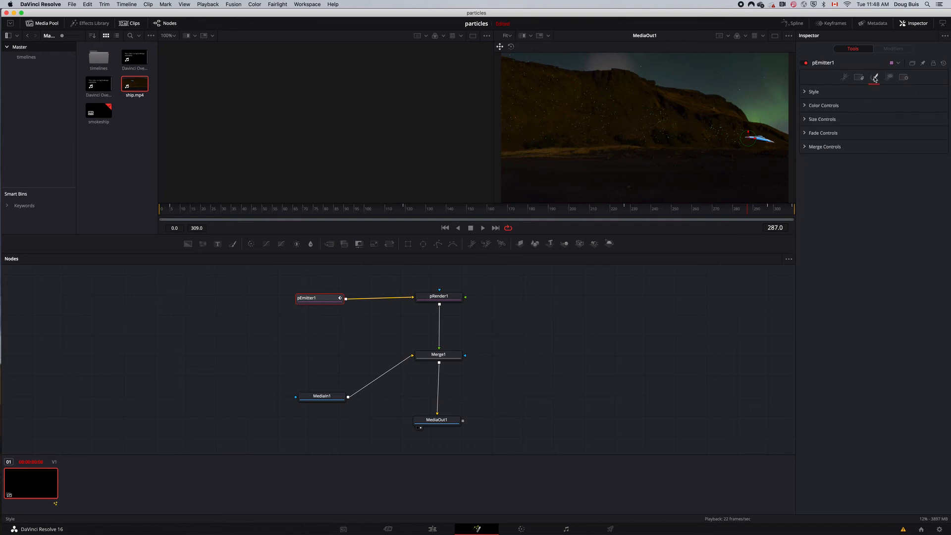
left_click(805, 119)
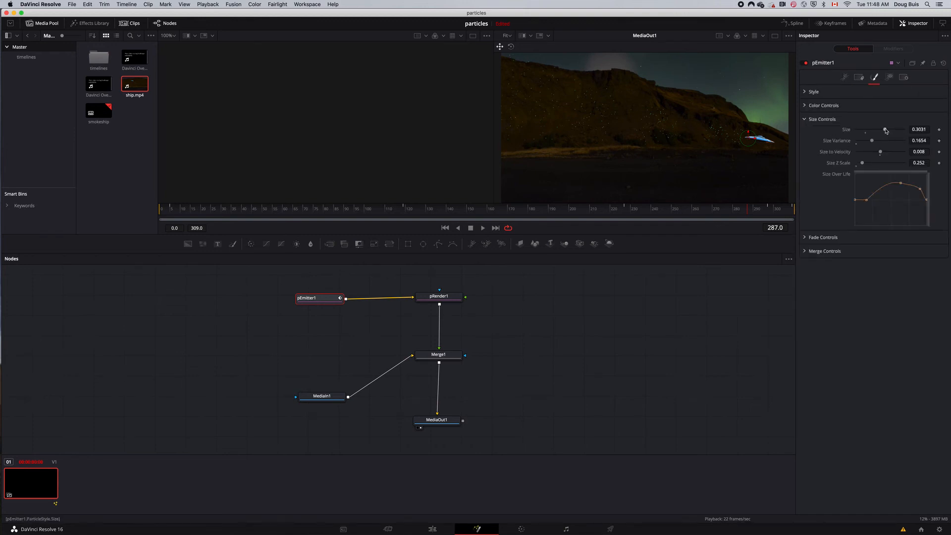
left_click_drag(886, 131, 914, 132)
mouse_move(882, 154)
left_mouse_down()
mouse_move(897, 142)
mouse_move(865, 165)
left_mouse_up()
left_click(805, 120)
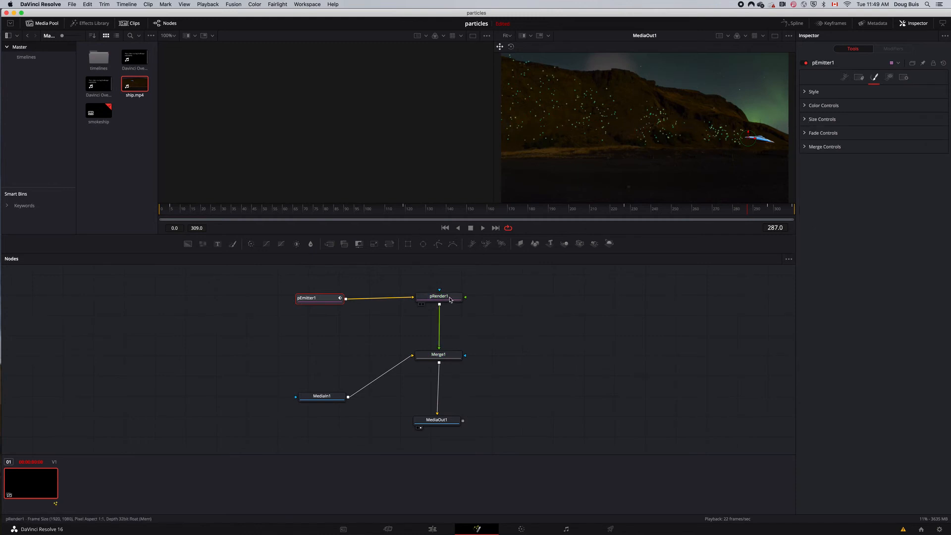
Set pRender1's blur to 38.6 and glow to 0.906, and play the trail from frame 9 to frame 267.
left_click(450, 300)
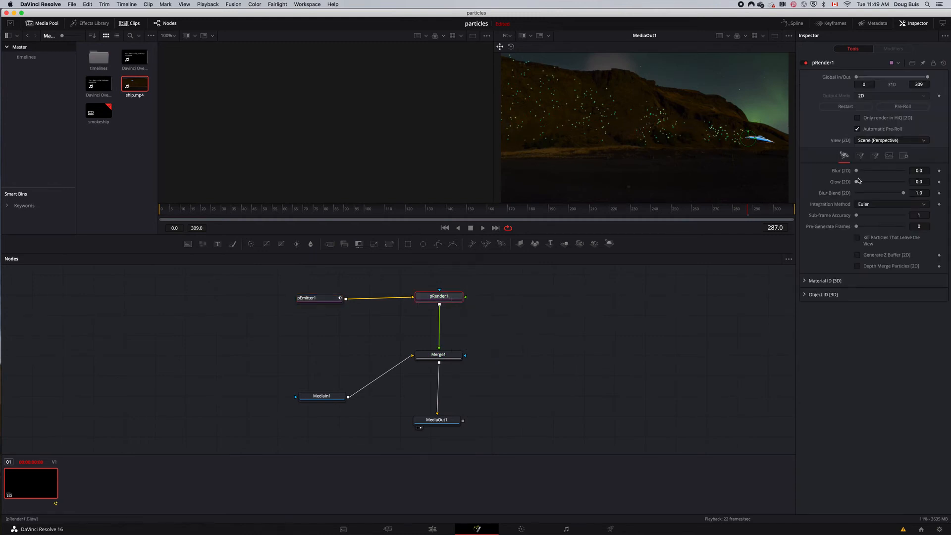
left_click_drag(857, 182, 898, 182)
left_click_drag(868, 172, 900, 183)
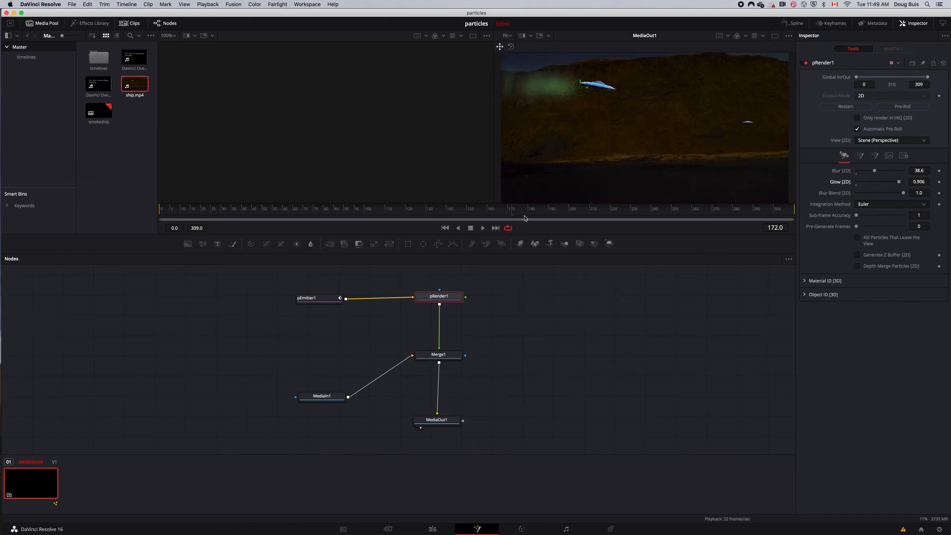
left_click_drag(512, 212, 179, 212)
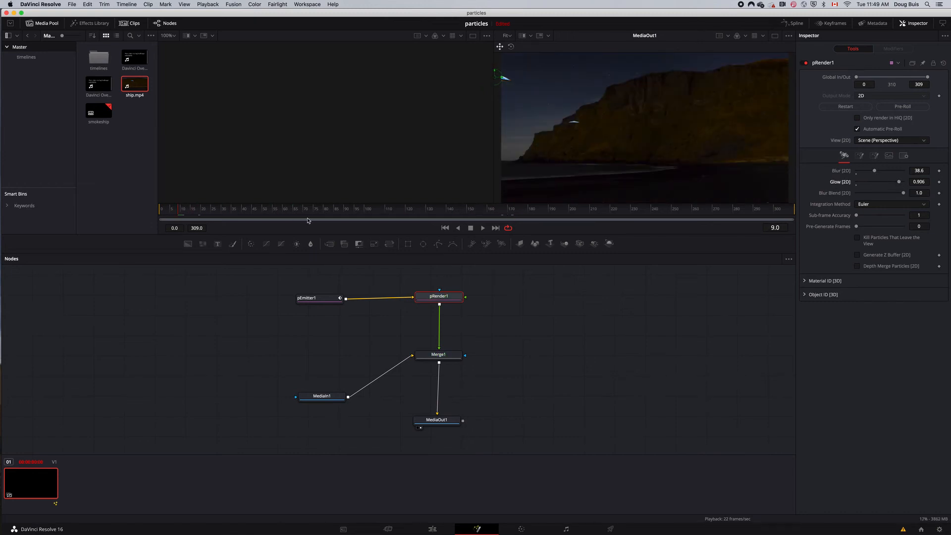
key("space")
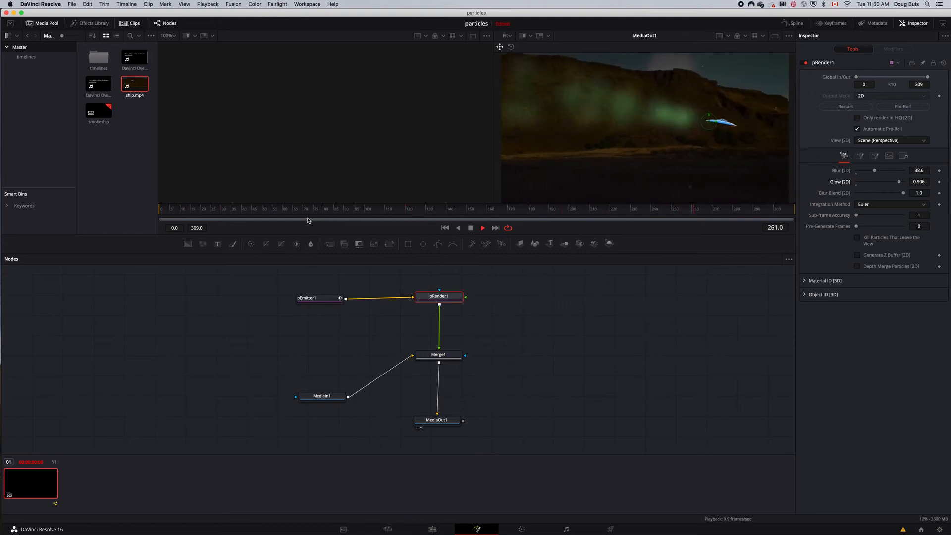
key("space")
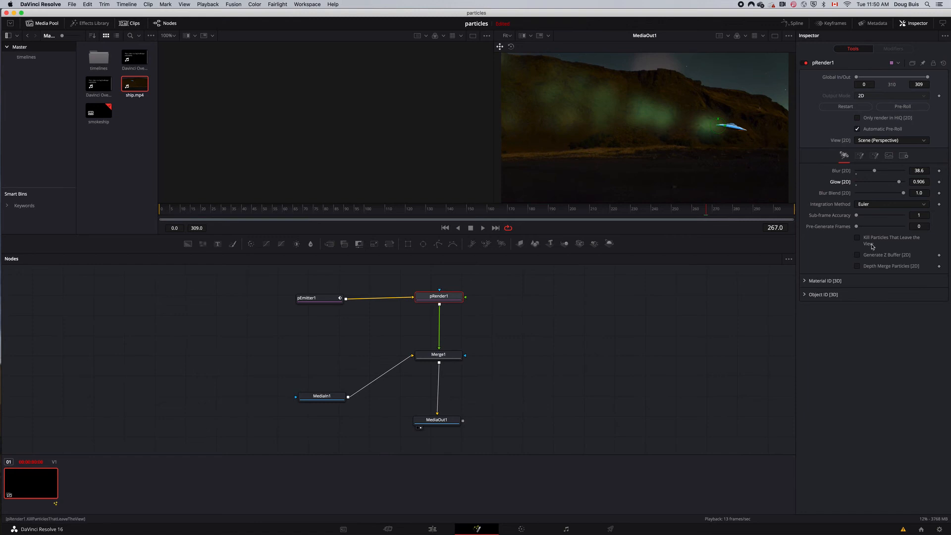
At frame 267, set pEmitter1's region size to 0.0 and its angle variance to 67.8.
left_click(322, 302)
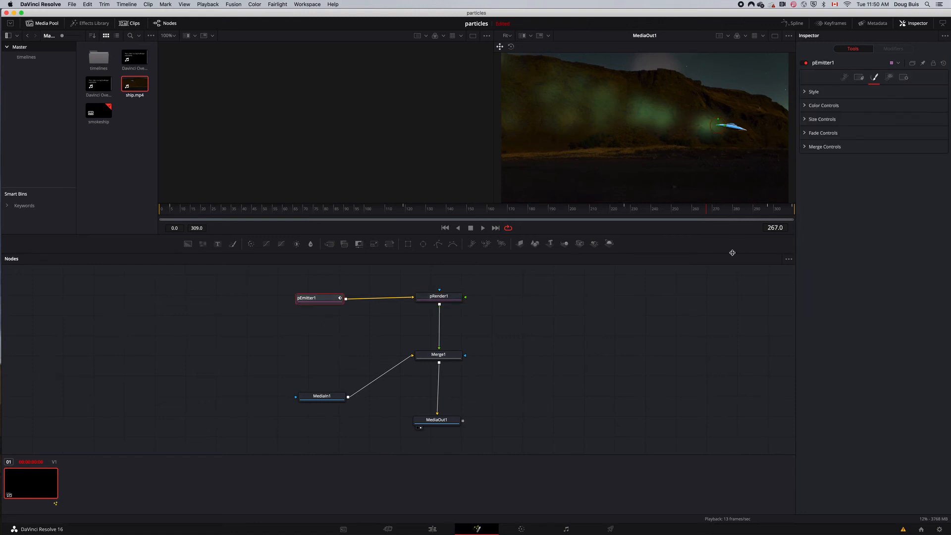
left_click(889, 78)
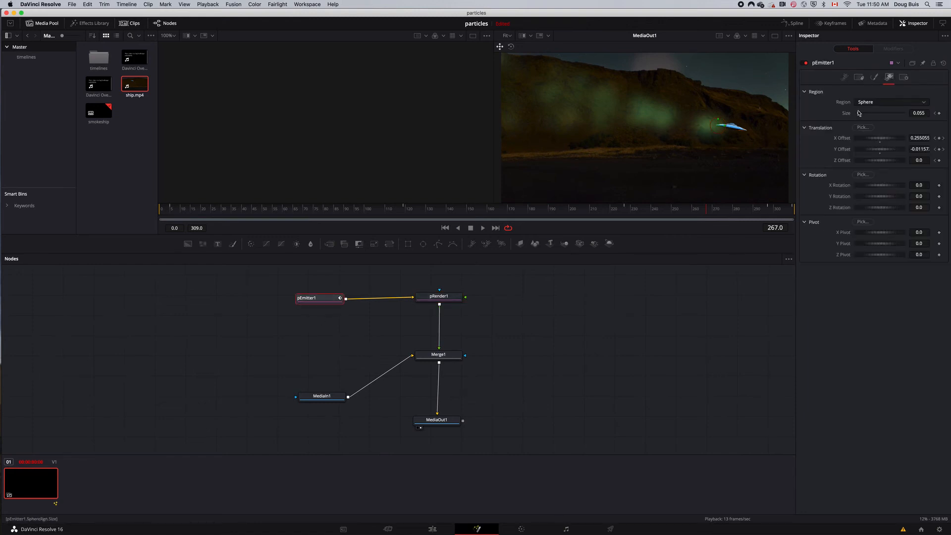
left_click_drag(859, 114, 856, 115)
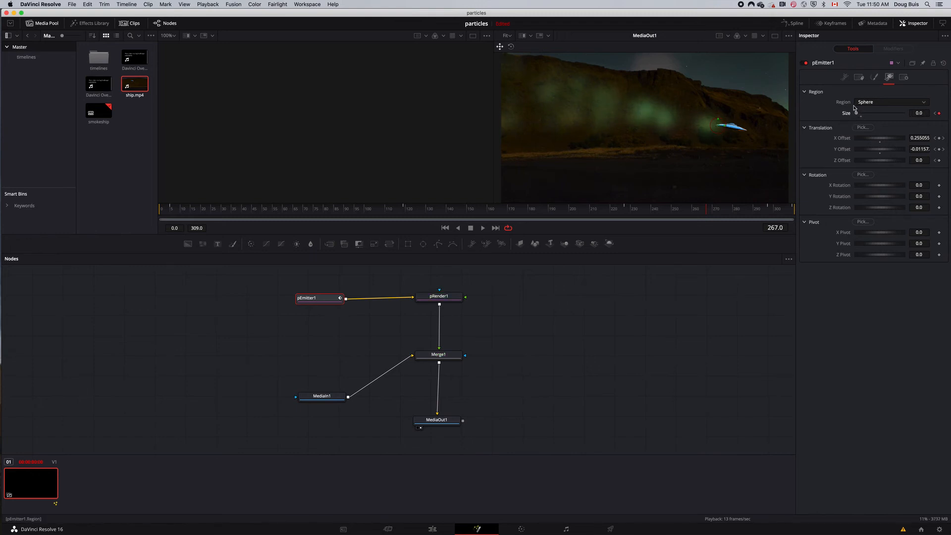
left_click(845, 77)
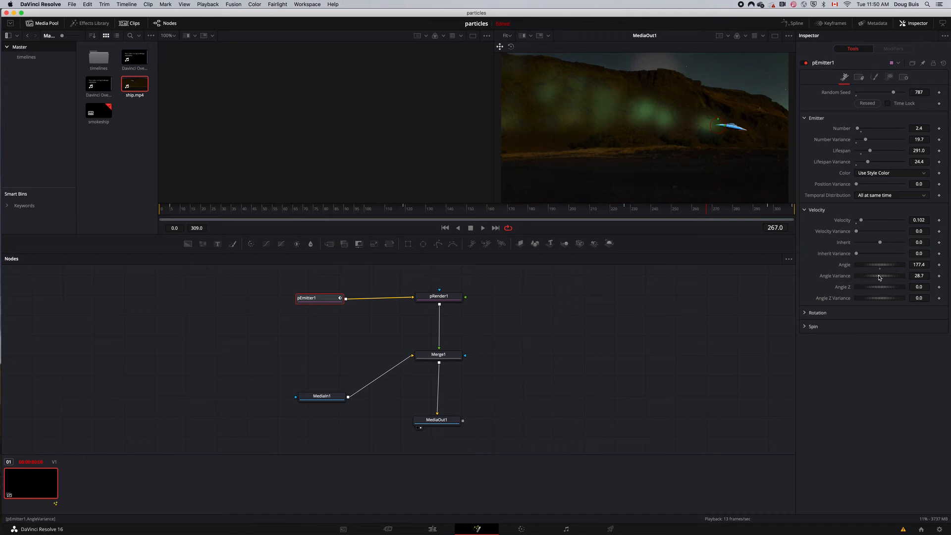
left_click_drag(880, 278, 885, 276)
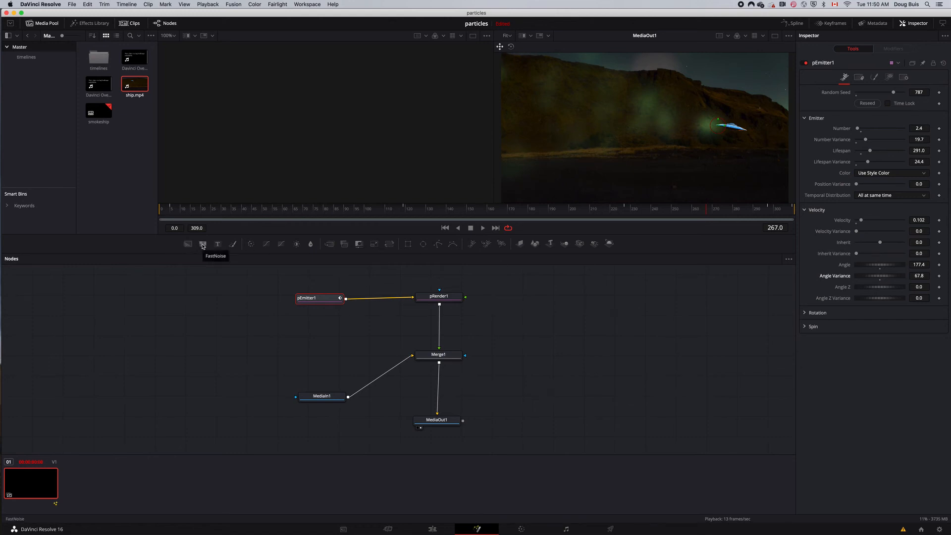
Mask Merge1 with a FastNoise node shown in the empty viewer: detail 7.09, contrast 0.64, brightness 0.83, scale 12.91, seethe 4.196, seethe rate 0.567.
left_click_drag(202, 246, 416, 356)
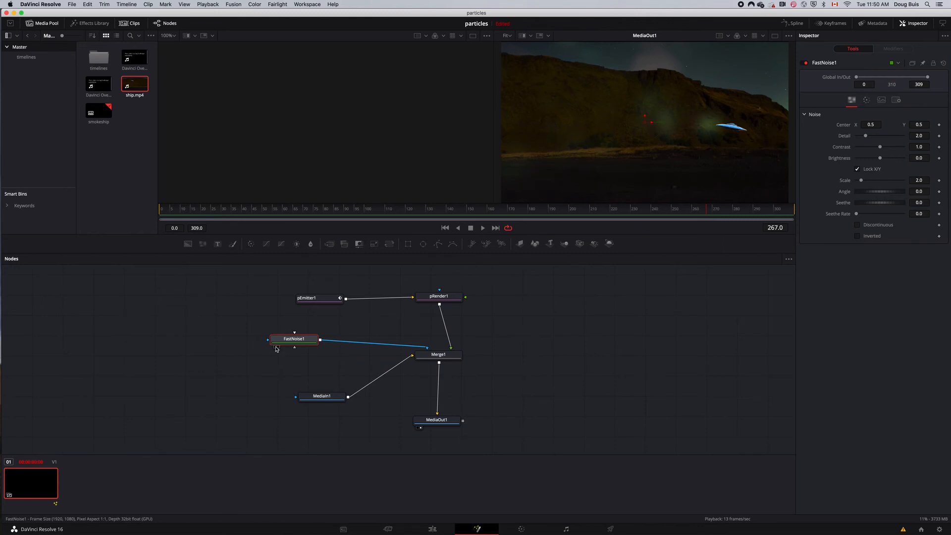
left_click(276, 347)
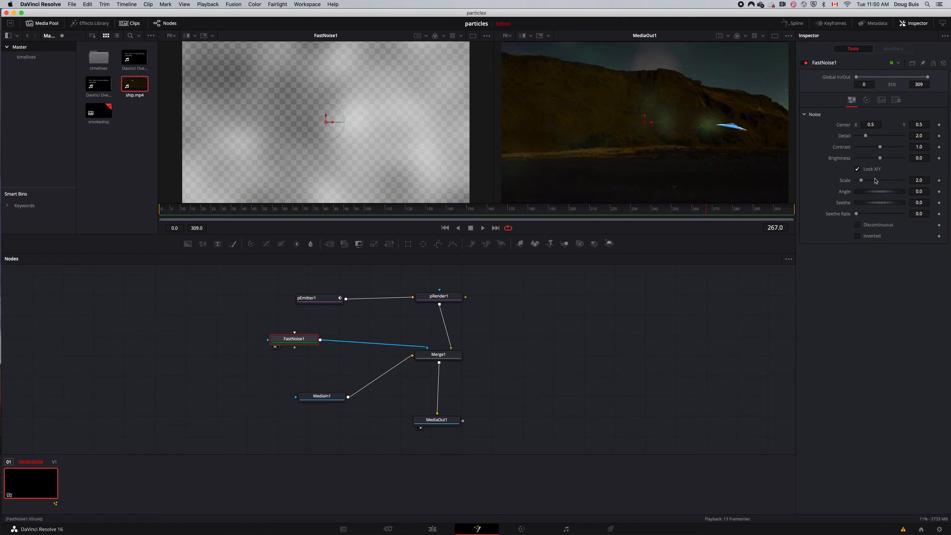
left_click_drag(862, 180, 873, 181)
left_click_drag(880, 149, 897, 160)
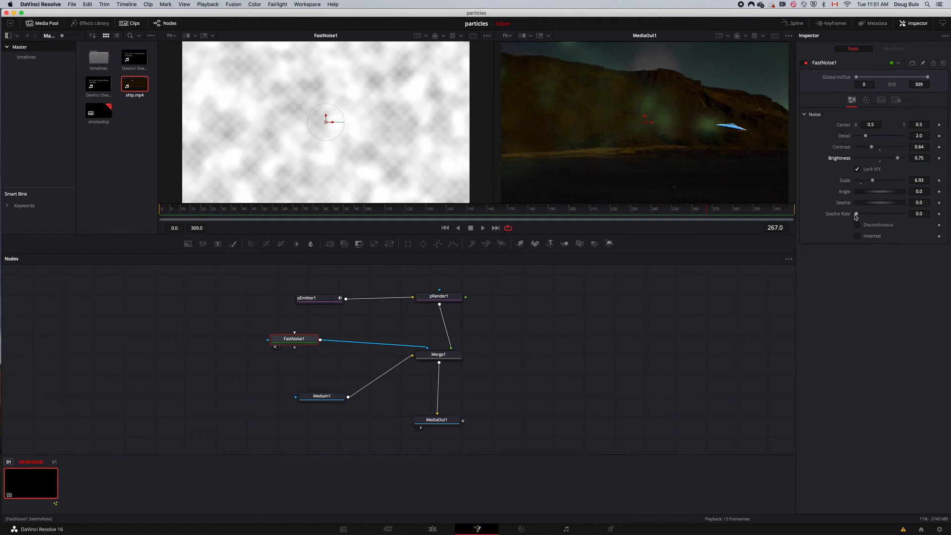
left_click_drag(857, 214, 889, 137)
mouse_move(874, 181)
left_mouse_down()
mouse_move(903, 185)
mouse_move(888, 185)
left_mouse_up()
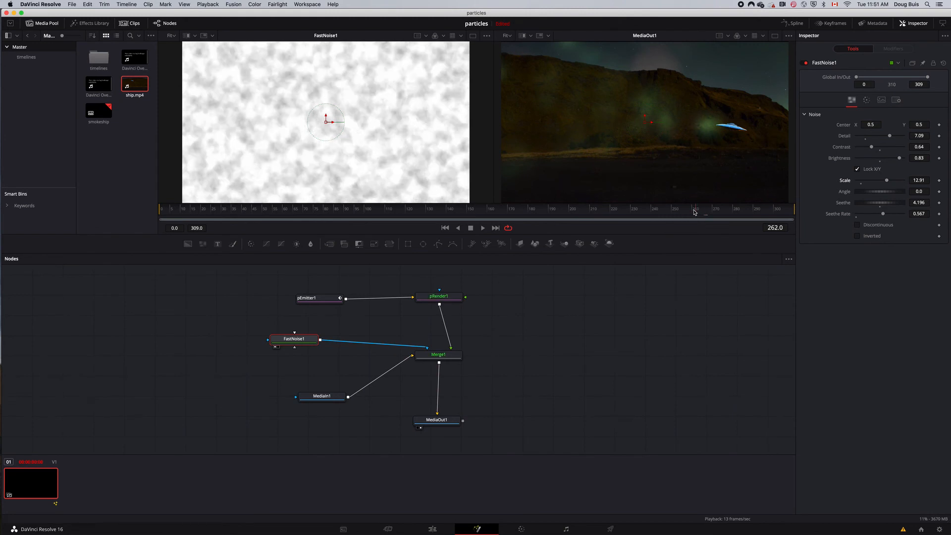
At frame 97, grade pEmitter1's Color Over Life from pale pink (saturation 0.068, value 0.937) to dark green (hue 0.336, saturation 0.479, value 0.22).
left_click(269, 210)
left_click_drag(269, 209, 358, 213)
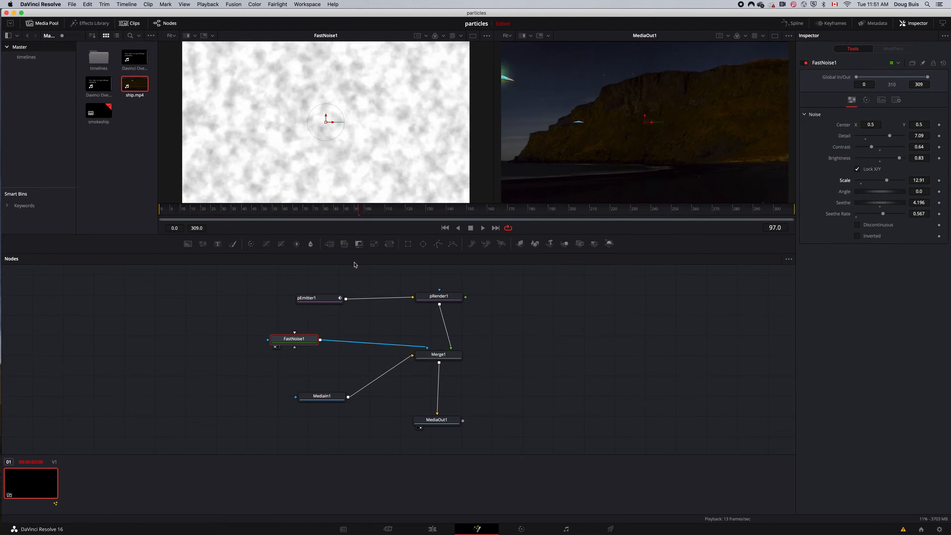
left_click(323, 299)
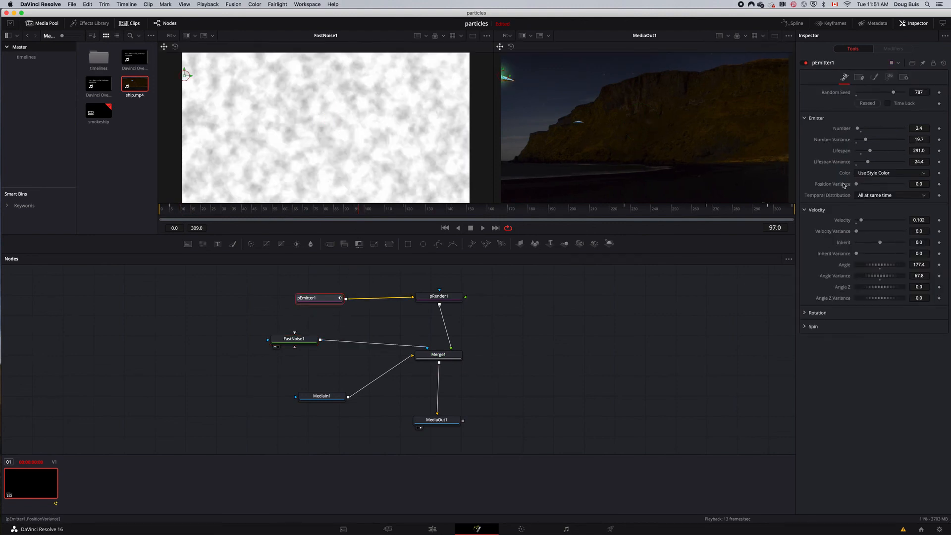
left_click(805, 210)
left_click(875, 78)
left_click(805, 106)
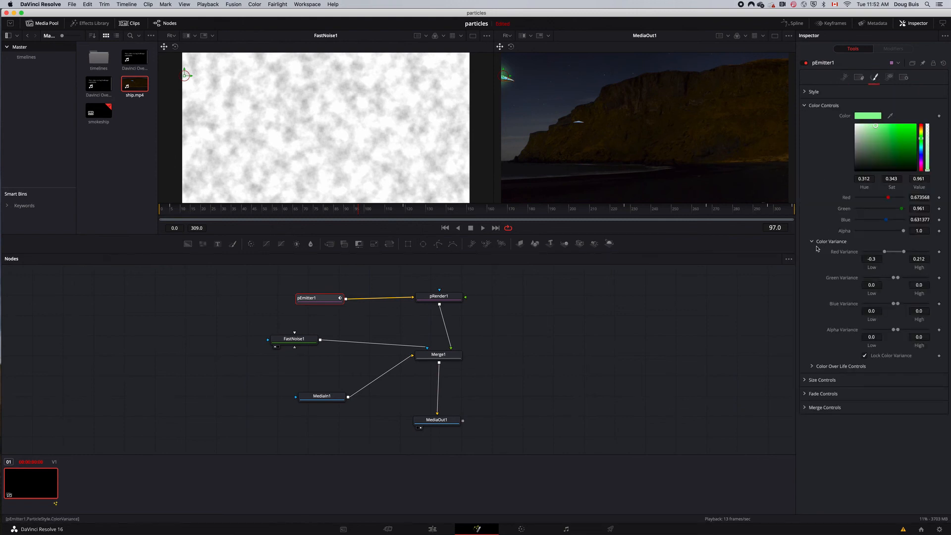
left_click(812, 366)
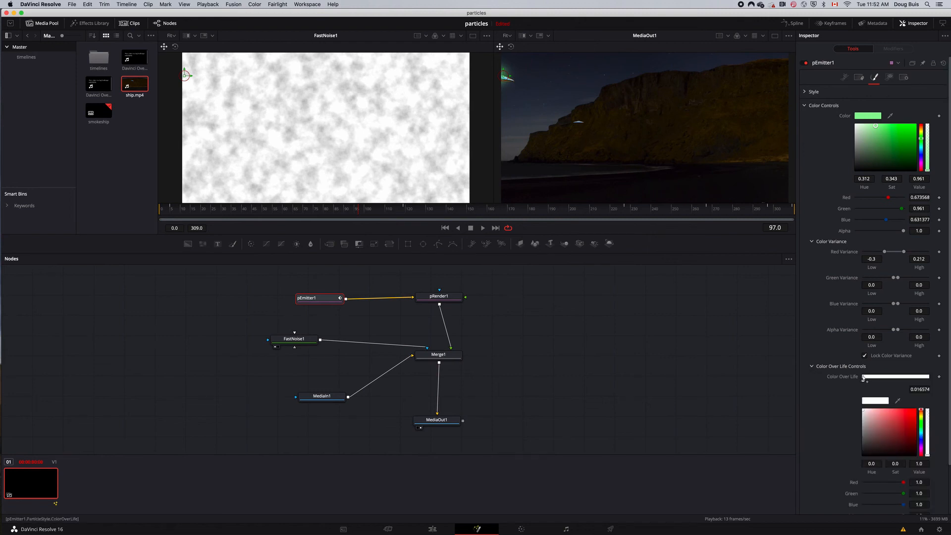
left_click_drag(864, 415, 866, 415)
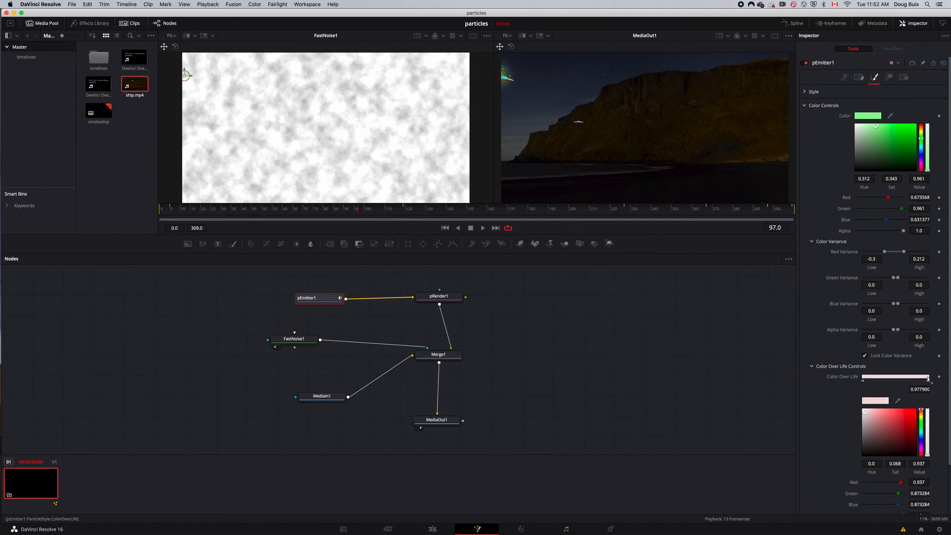
left_click(922, 426)
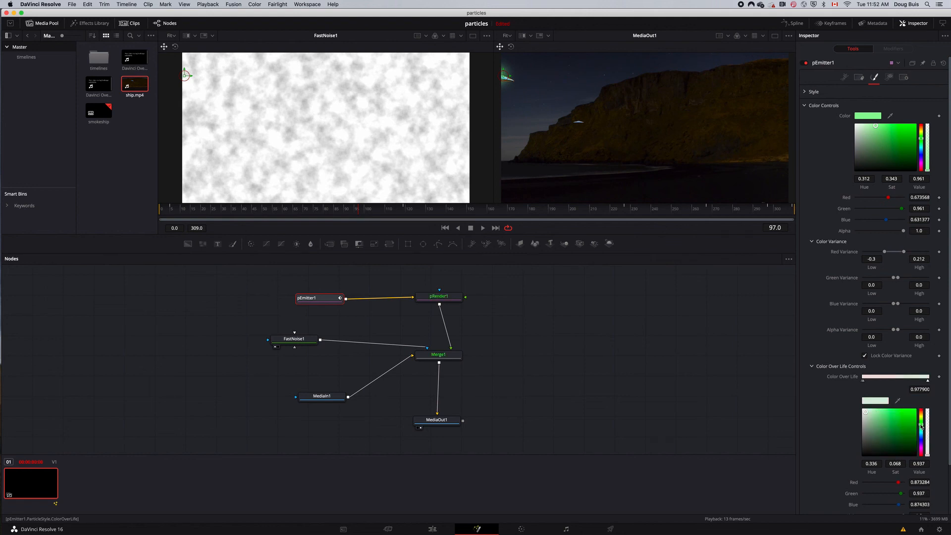
left_click_drag(866, 415, 888, 446)
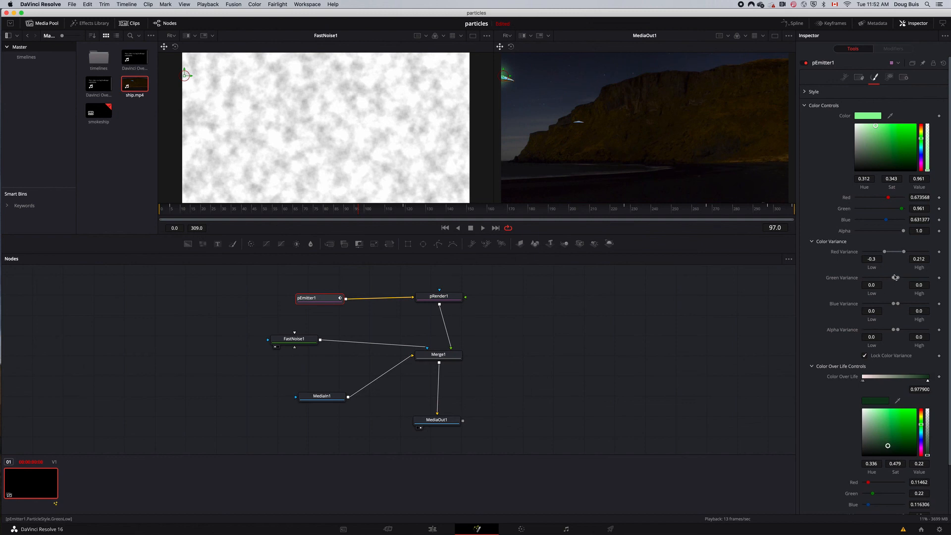
Set pEmitter1's variance to green -0.4/0.613, blue -0.437/0.55 and alpha -0.488/0.375, and play from frame 2 with FastNoise1 removed from its viewer.
left_click_drag(898, 278, 887, 330)
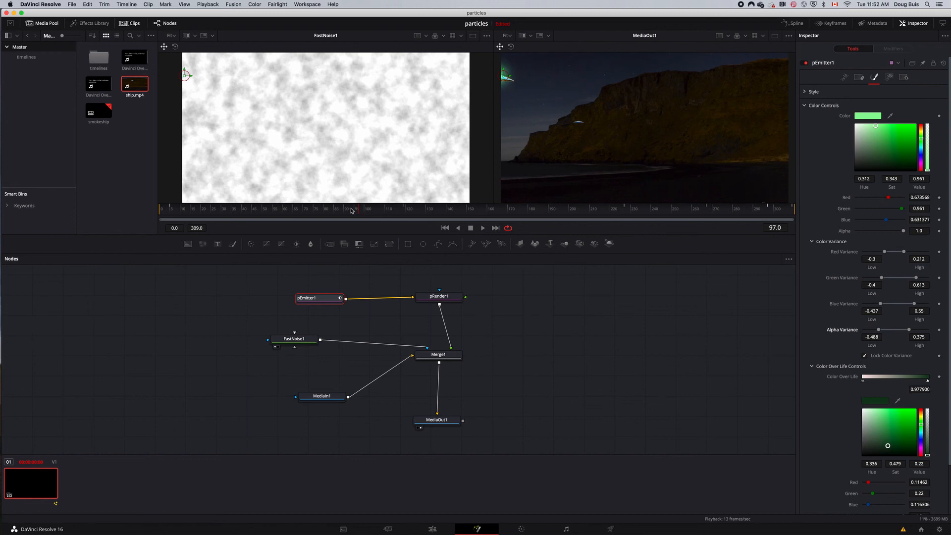
left_click_drag(358, 209, 165, 219)
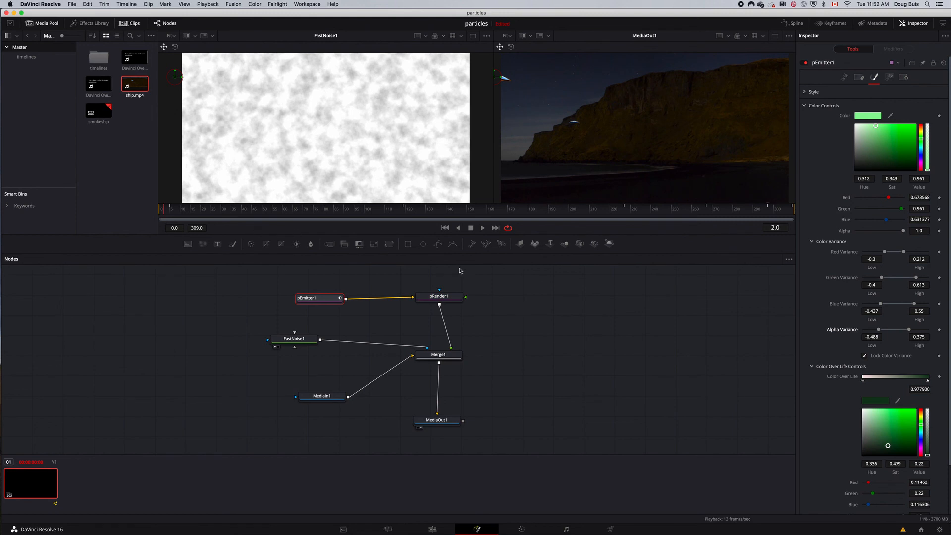
left_click(276, 349)
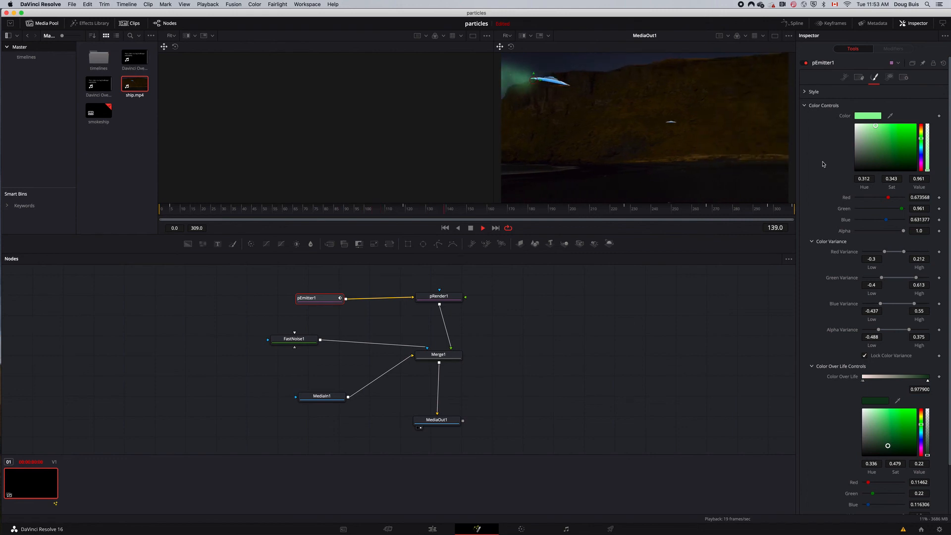
Collapse pEmitter1's color controls and raise pRender1's blur to 70.1 and glow to 0.953 during playback.
left_click(803, 106)
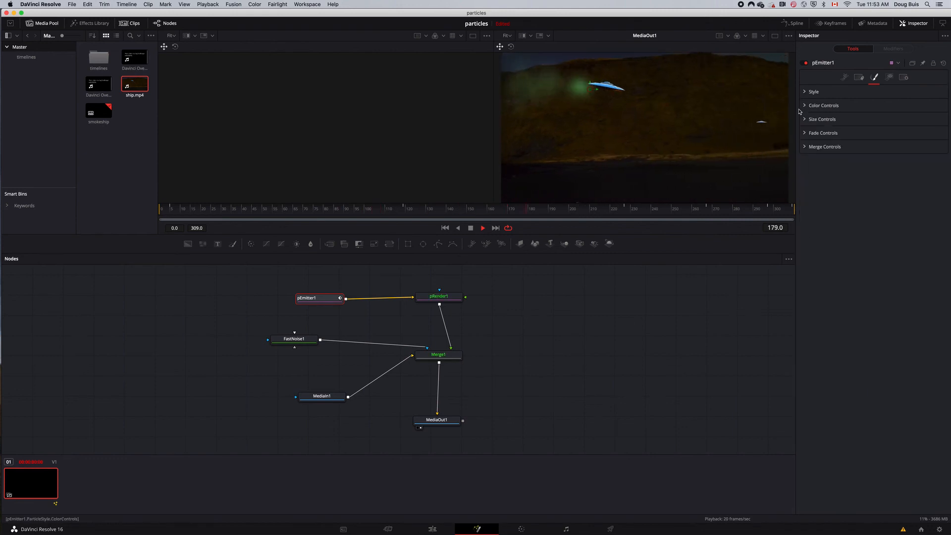
left_click(439, 296)
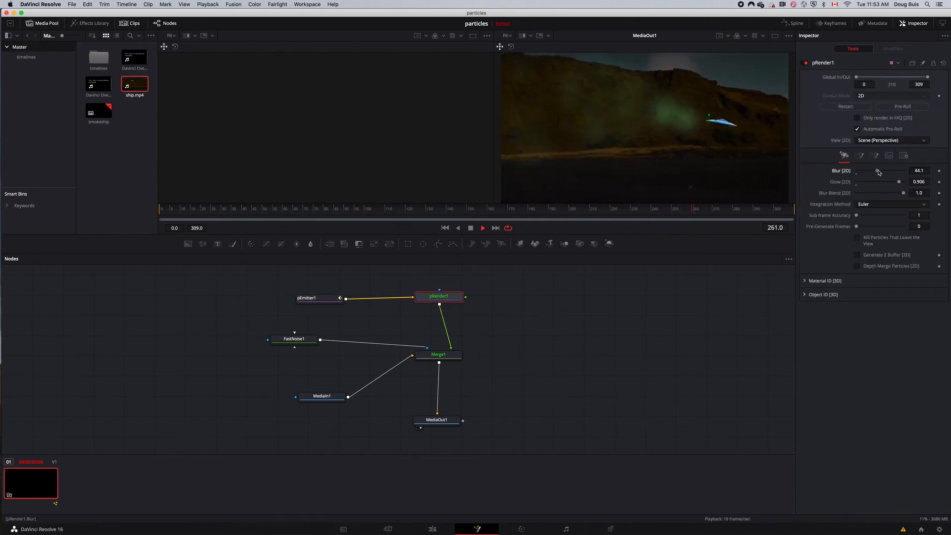
left_click_drag(885, 171, 902, 183)
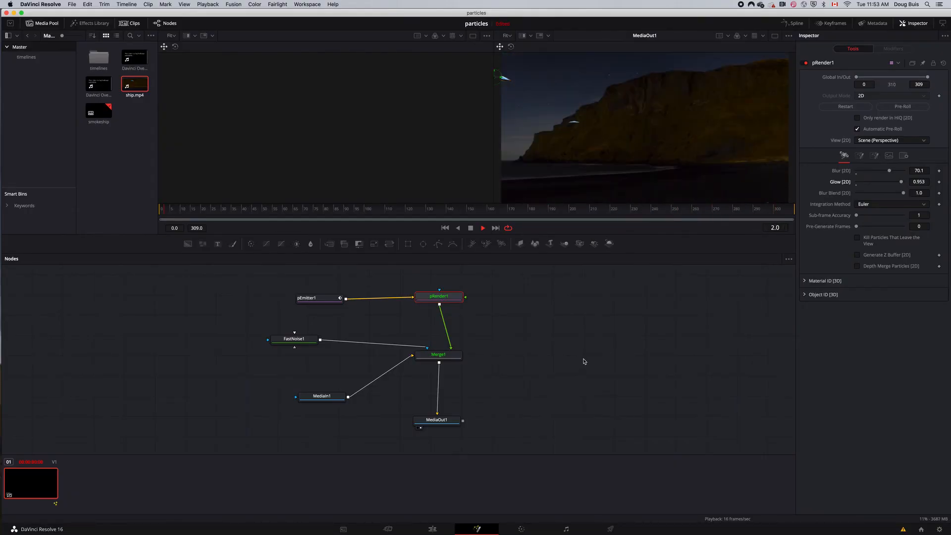
On the Edit page, add ship.mp4 with its audio ending flush with the Fusion Composition on Audio 1 and its video moved clear of the composition.
left_click(433, 529)
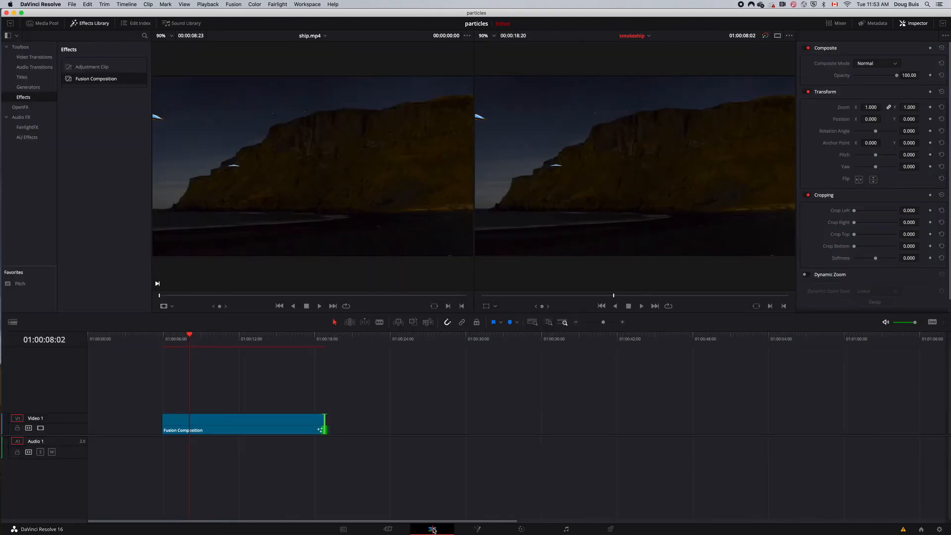
left_click_drag(192, 337, 165, 342)
left_click(48, 24)
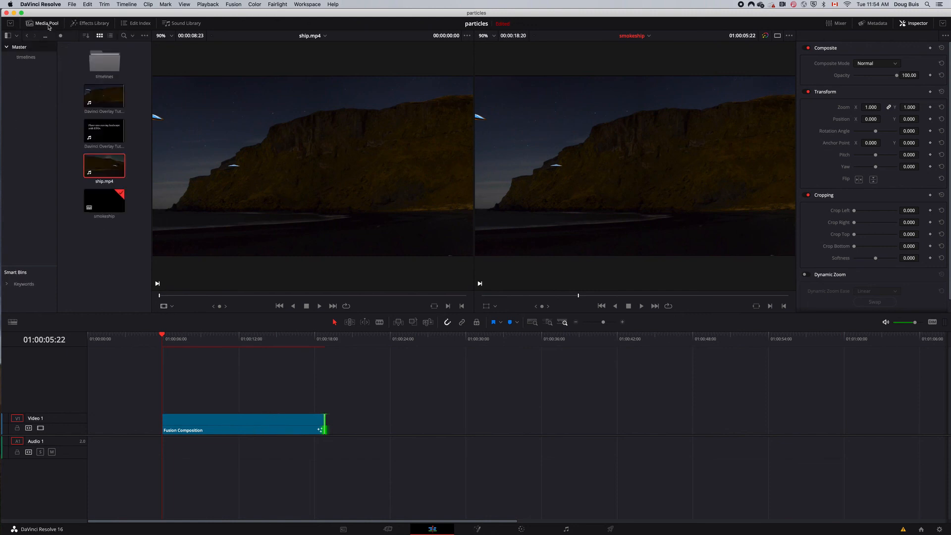
left_click_drag(100, 164, 274, 451)
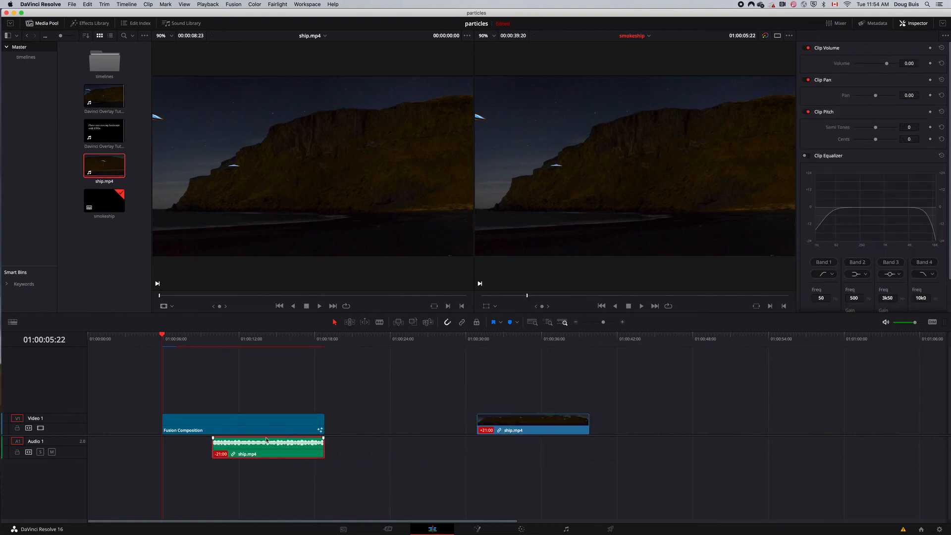
Trim the start of the Fusion Composition to 01:00:09:21, in line with the start of the ship.mp4 audio.
left_click_drag(169, 339, 212, 338)
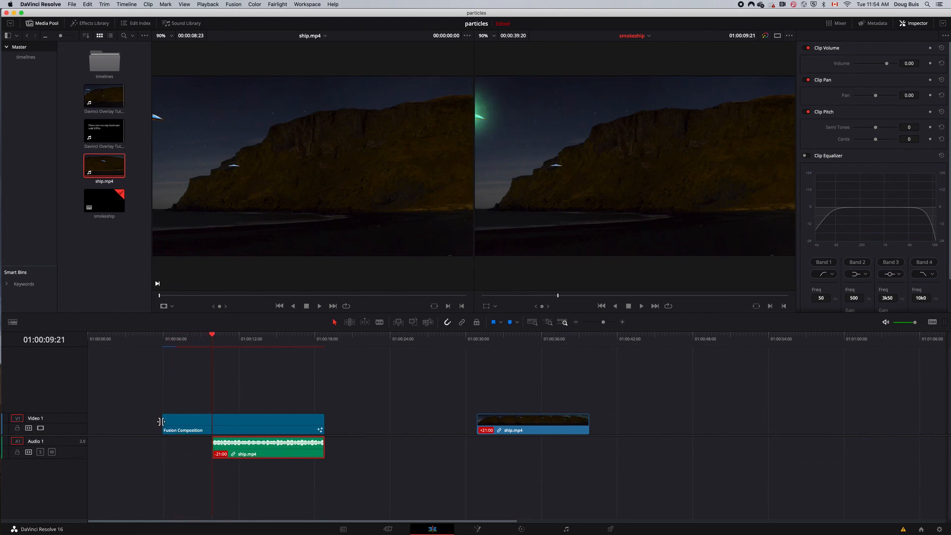
left_click_drag(160, 421, 212, 422)
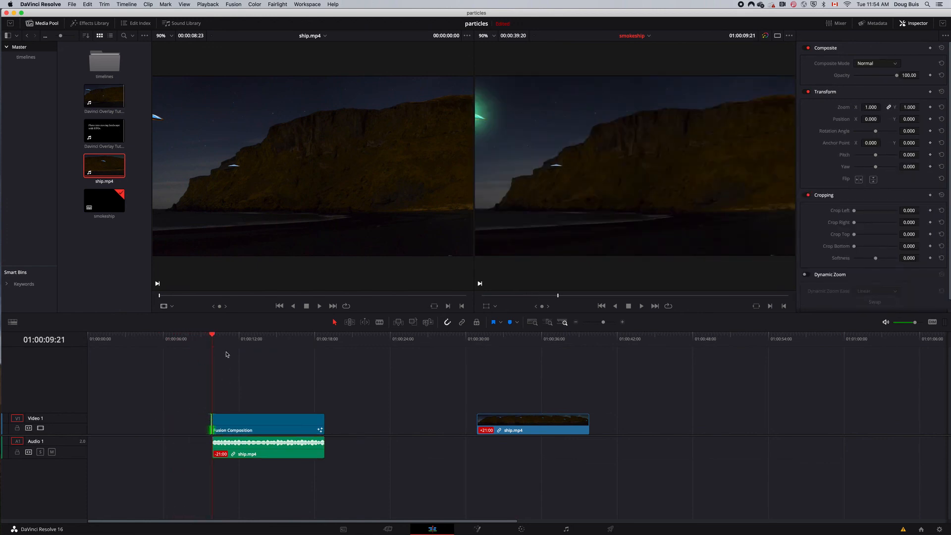